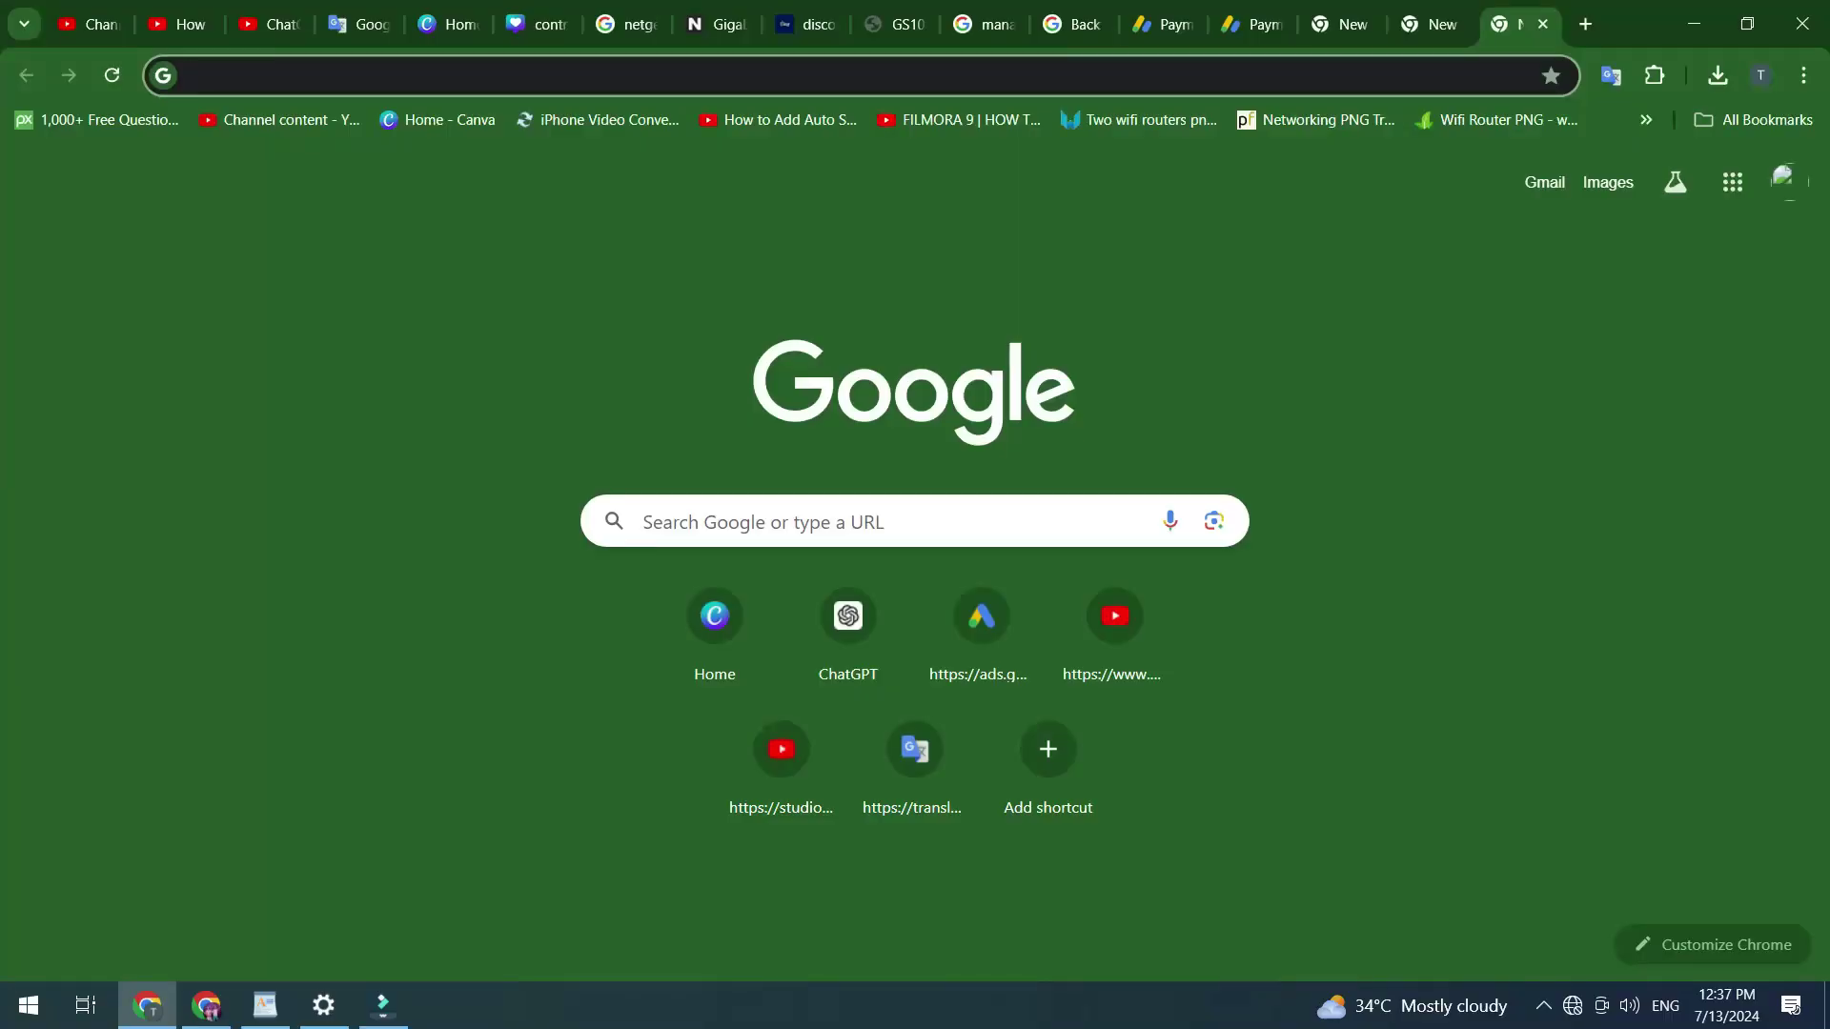
- Load the router admin page at 192.168.0.1 in Chrome
key("ctrl+l")
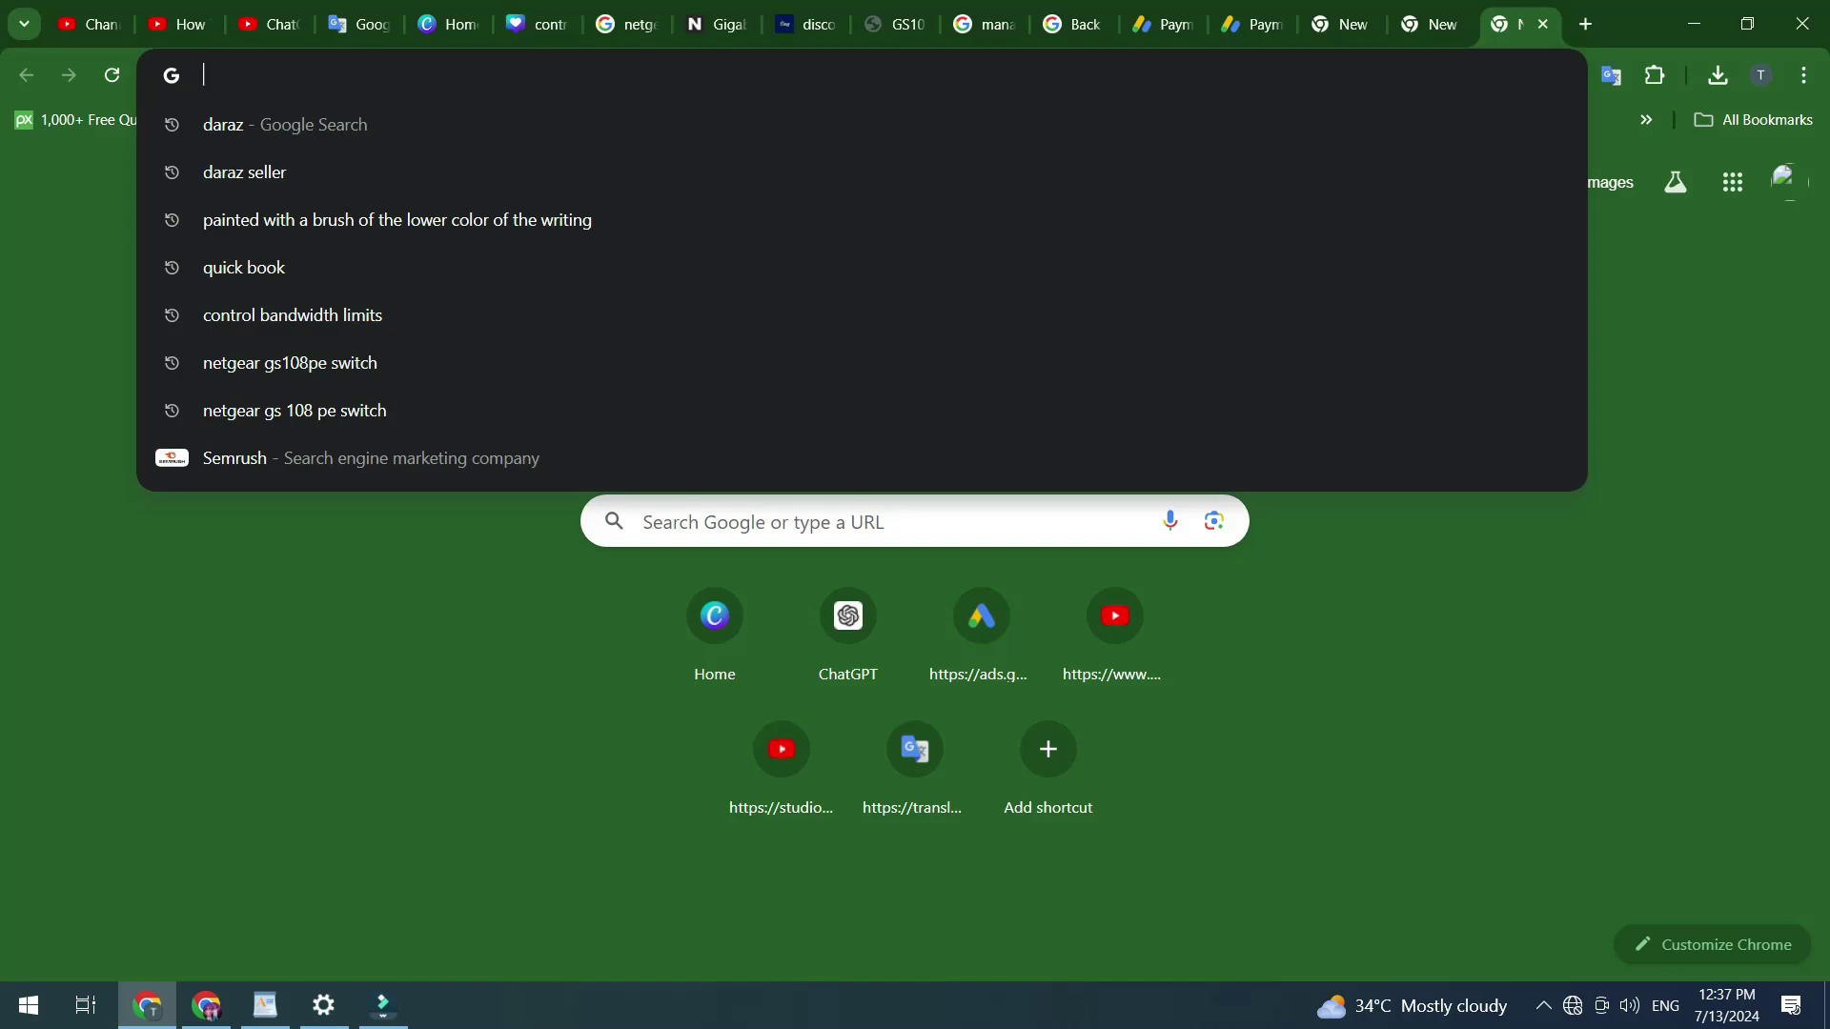
type("19")
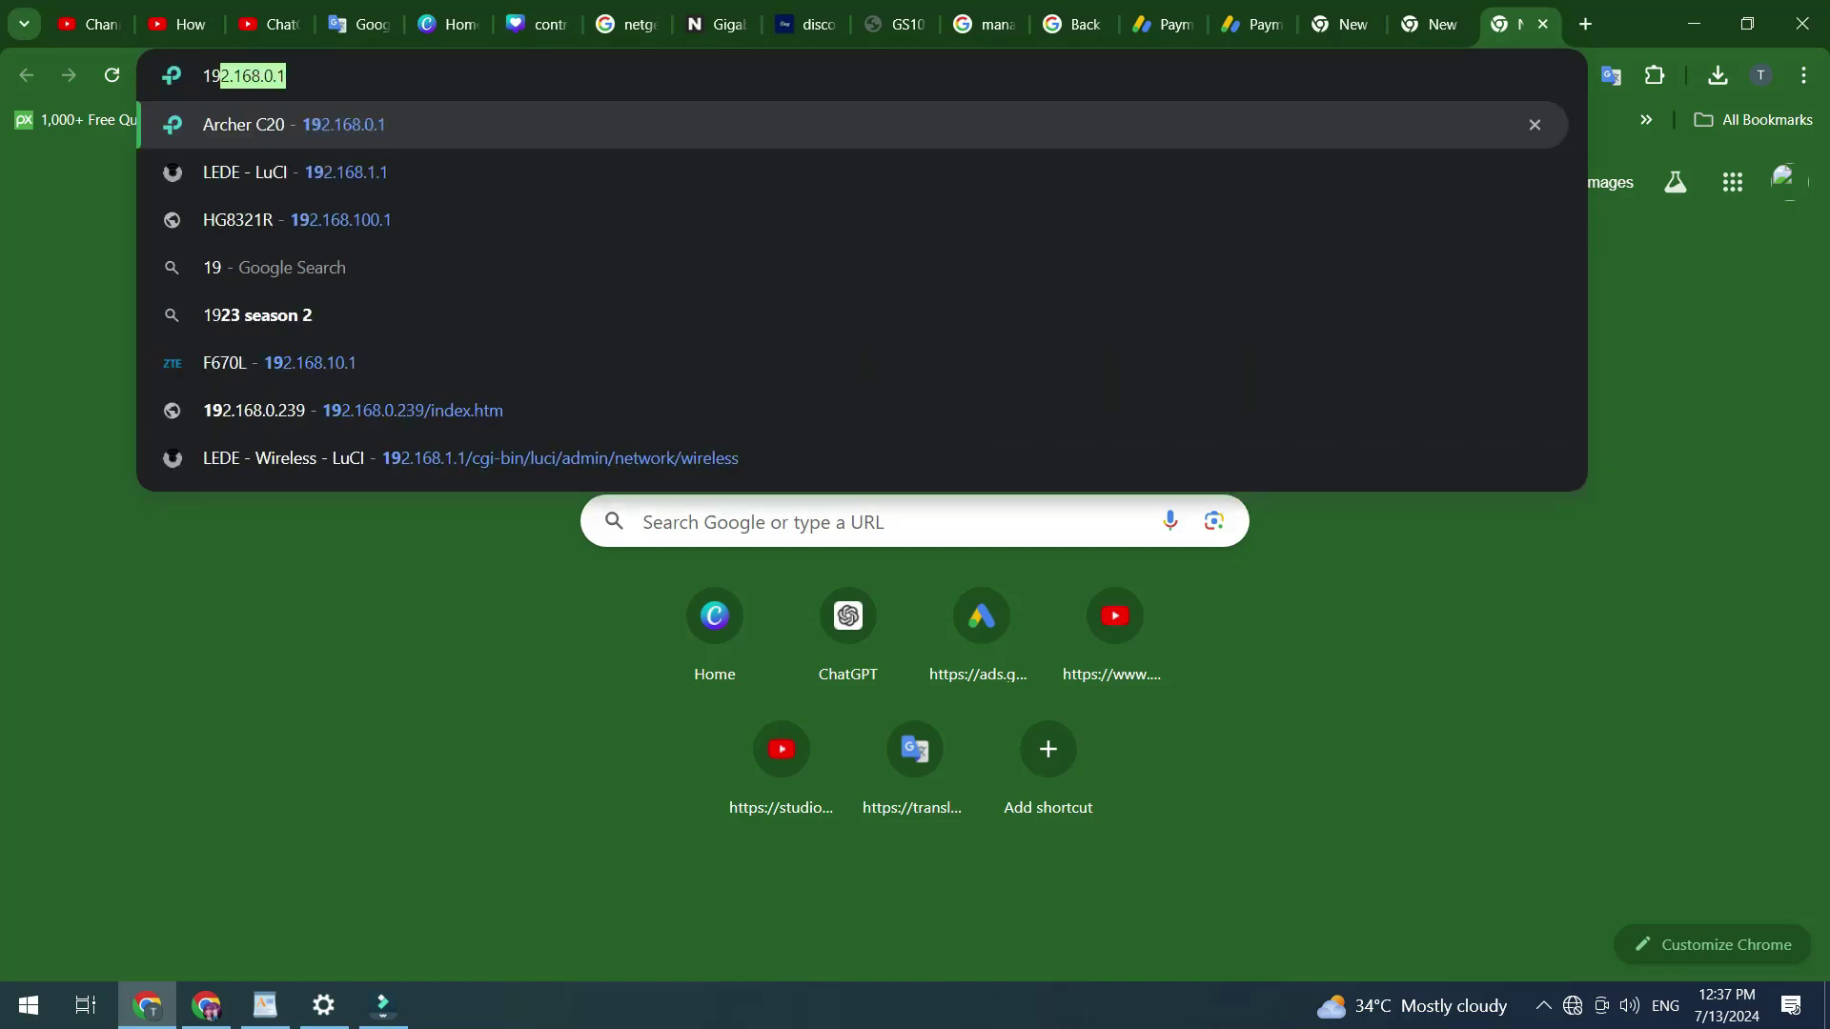
type("2.168.0.1")
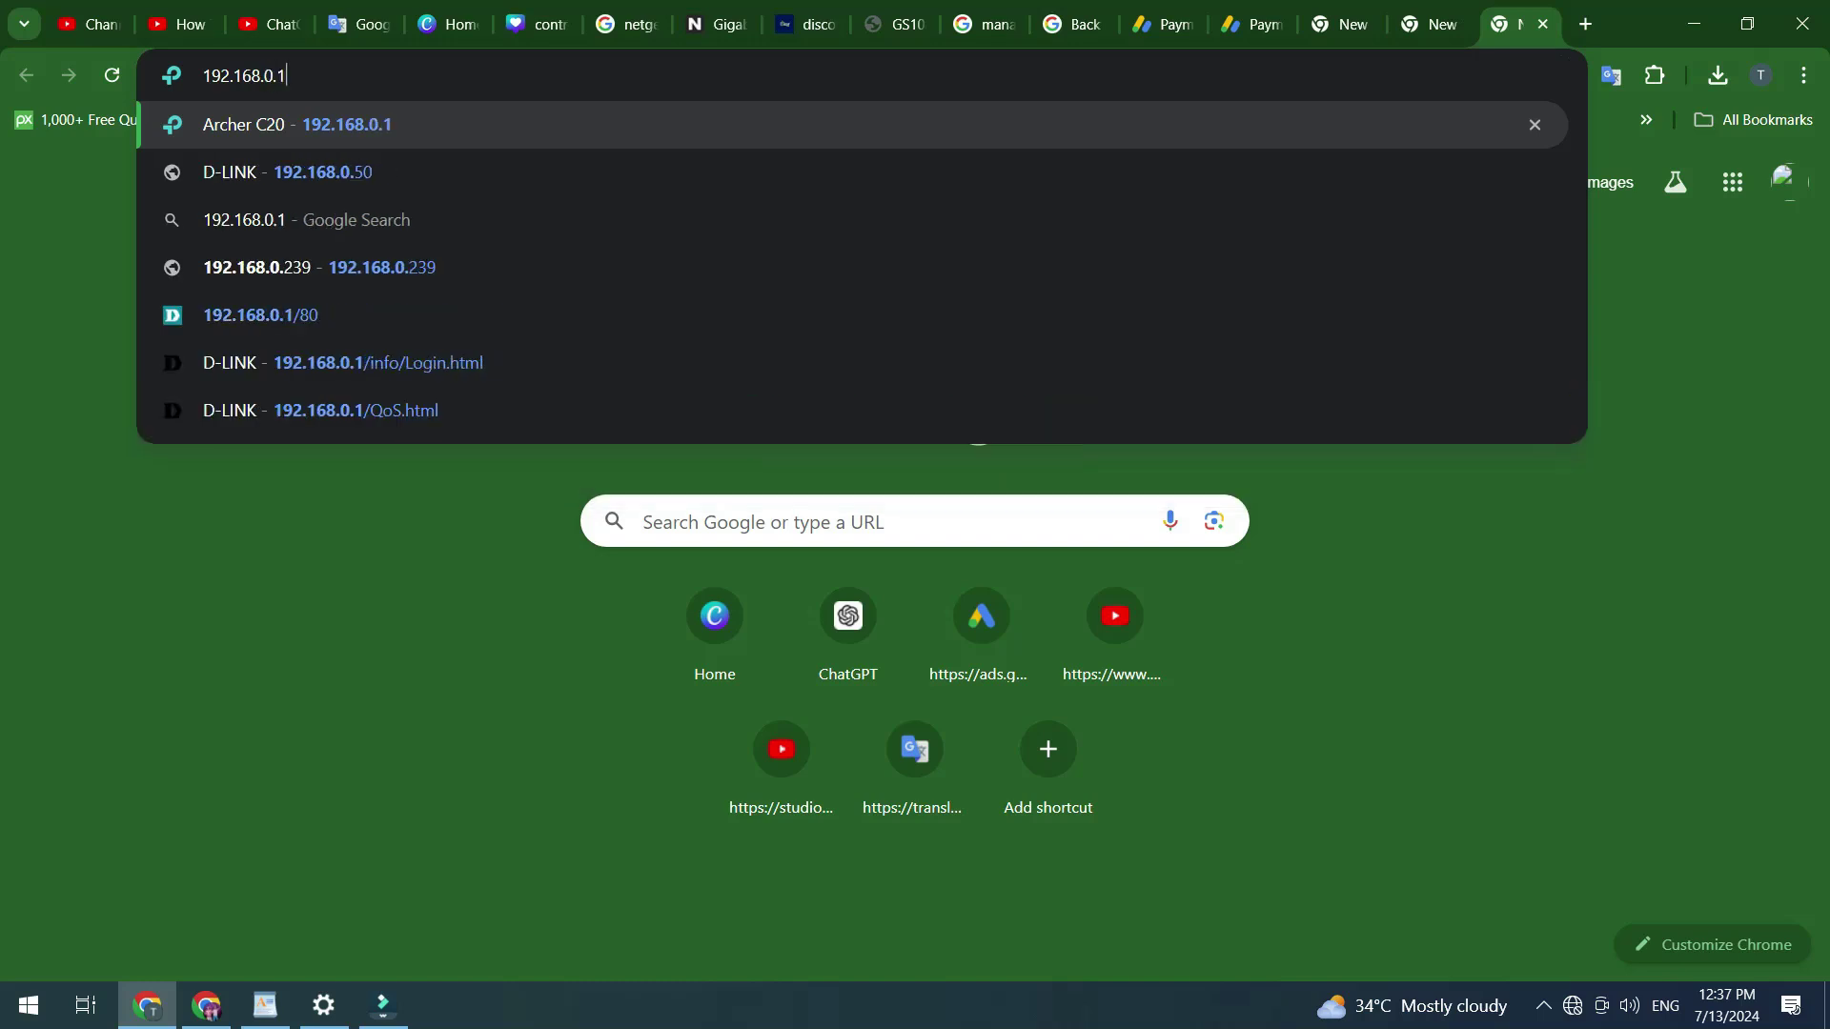
key("Return")
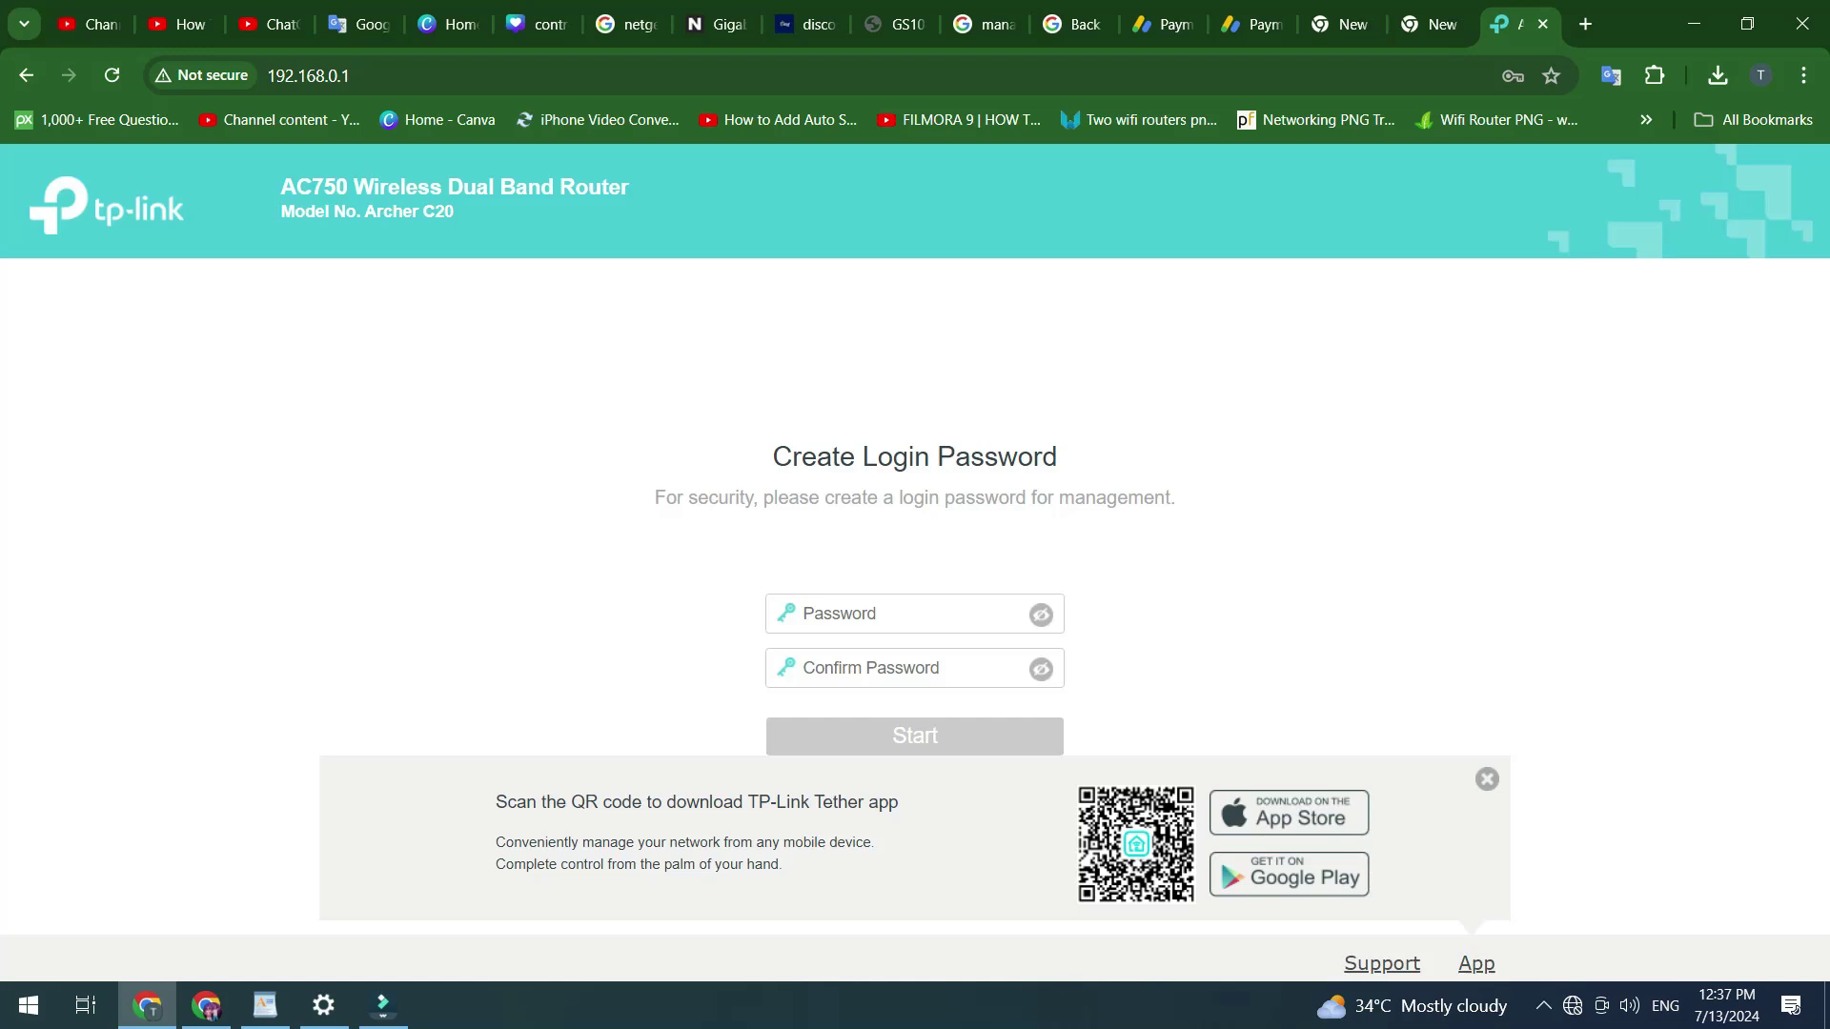
- Fill the Password field with the new router login password
left_click(906, 613)
key("Escape")
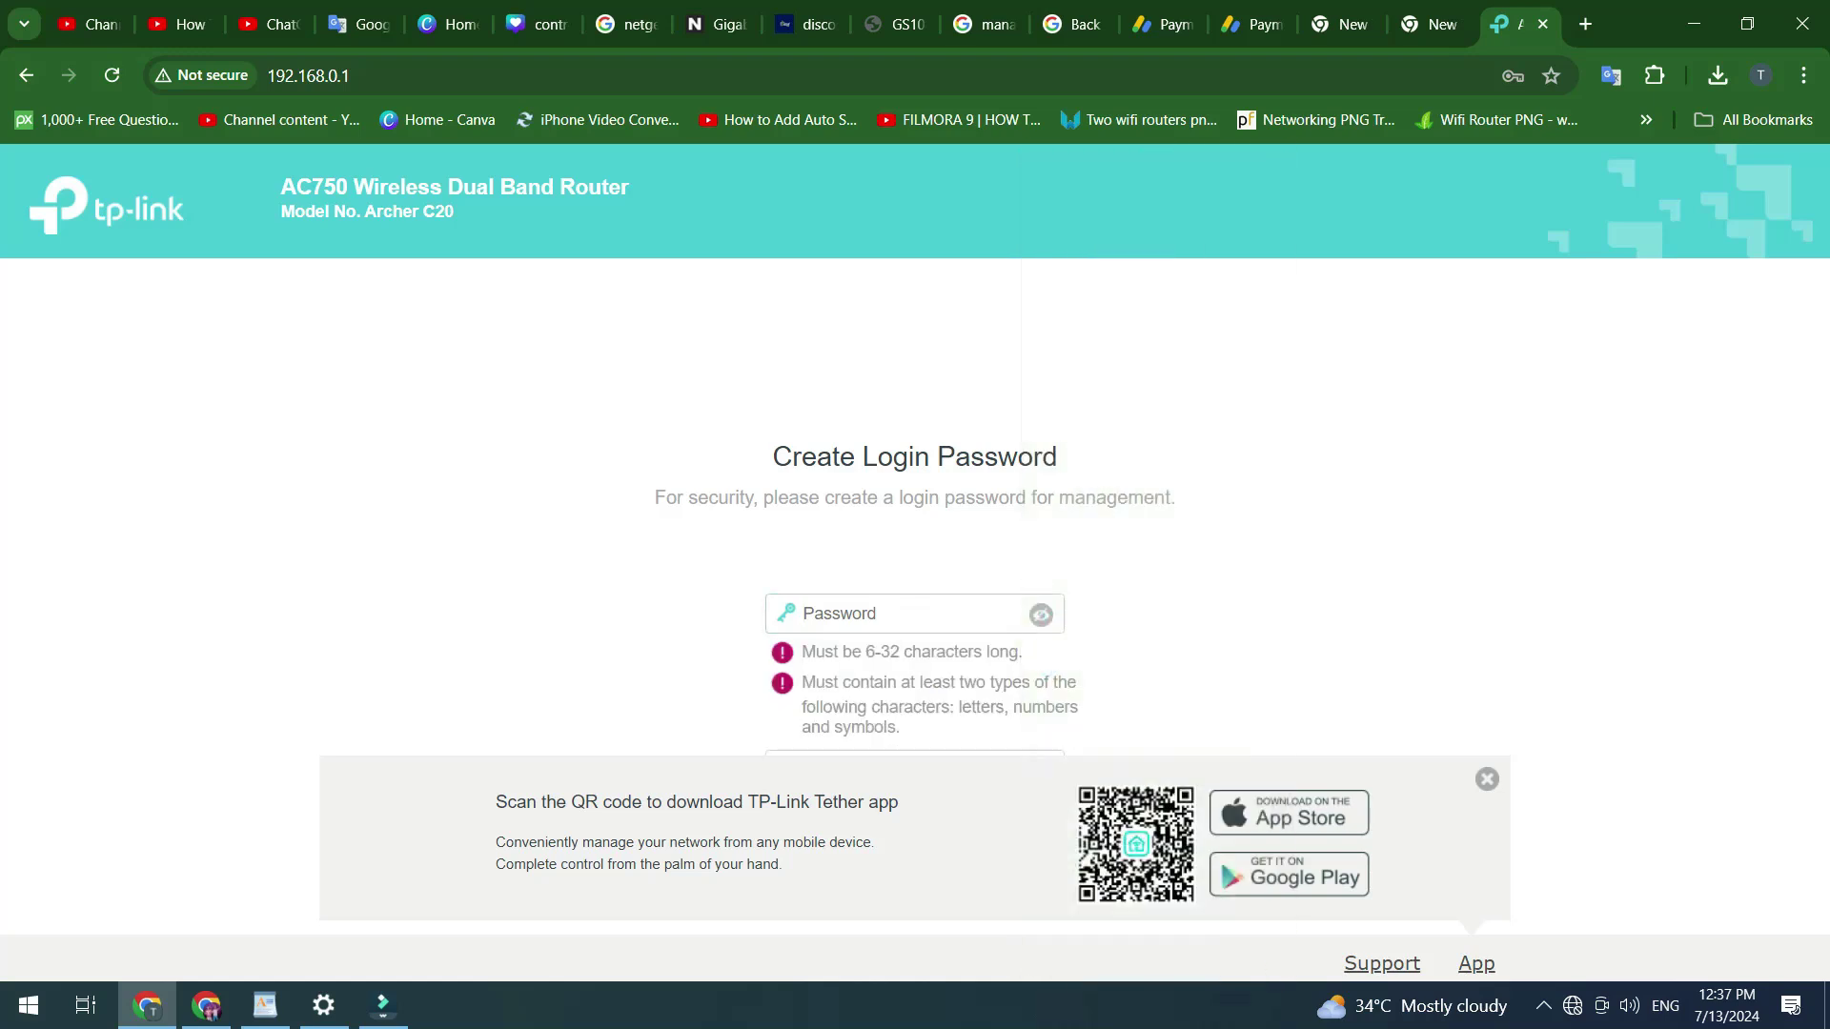
left_click(905, 612)
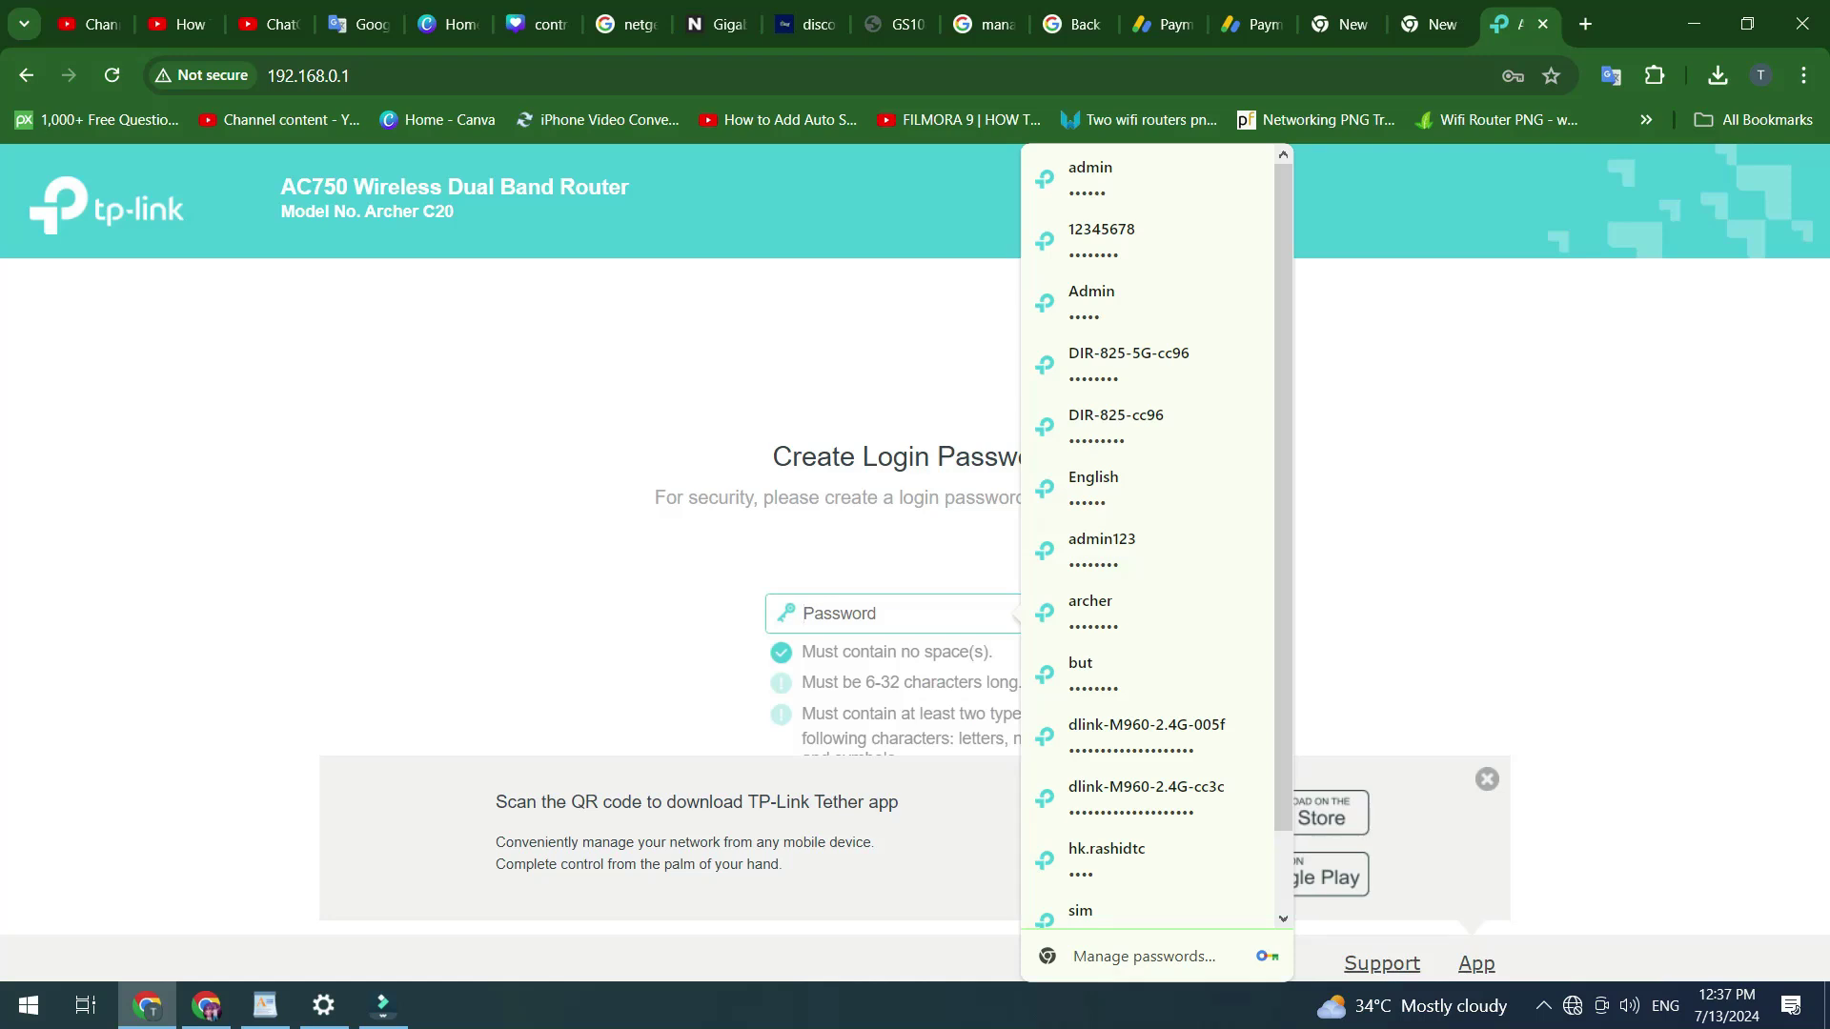
key("Escape")
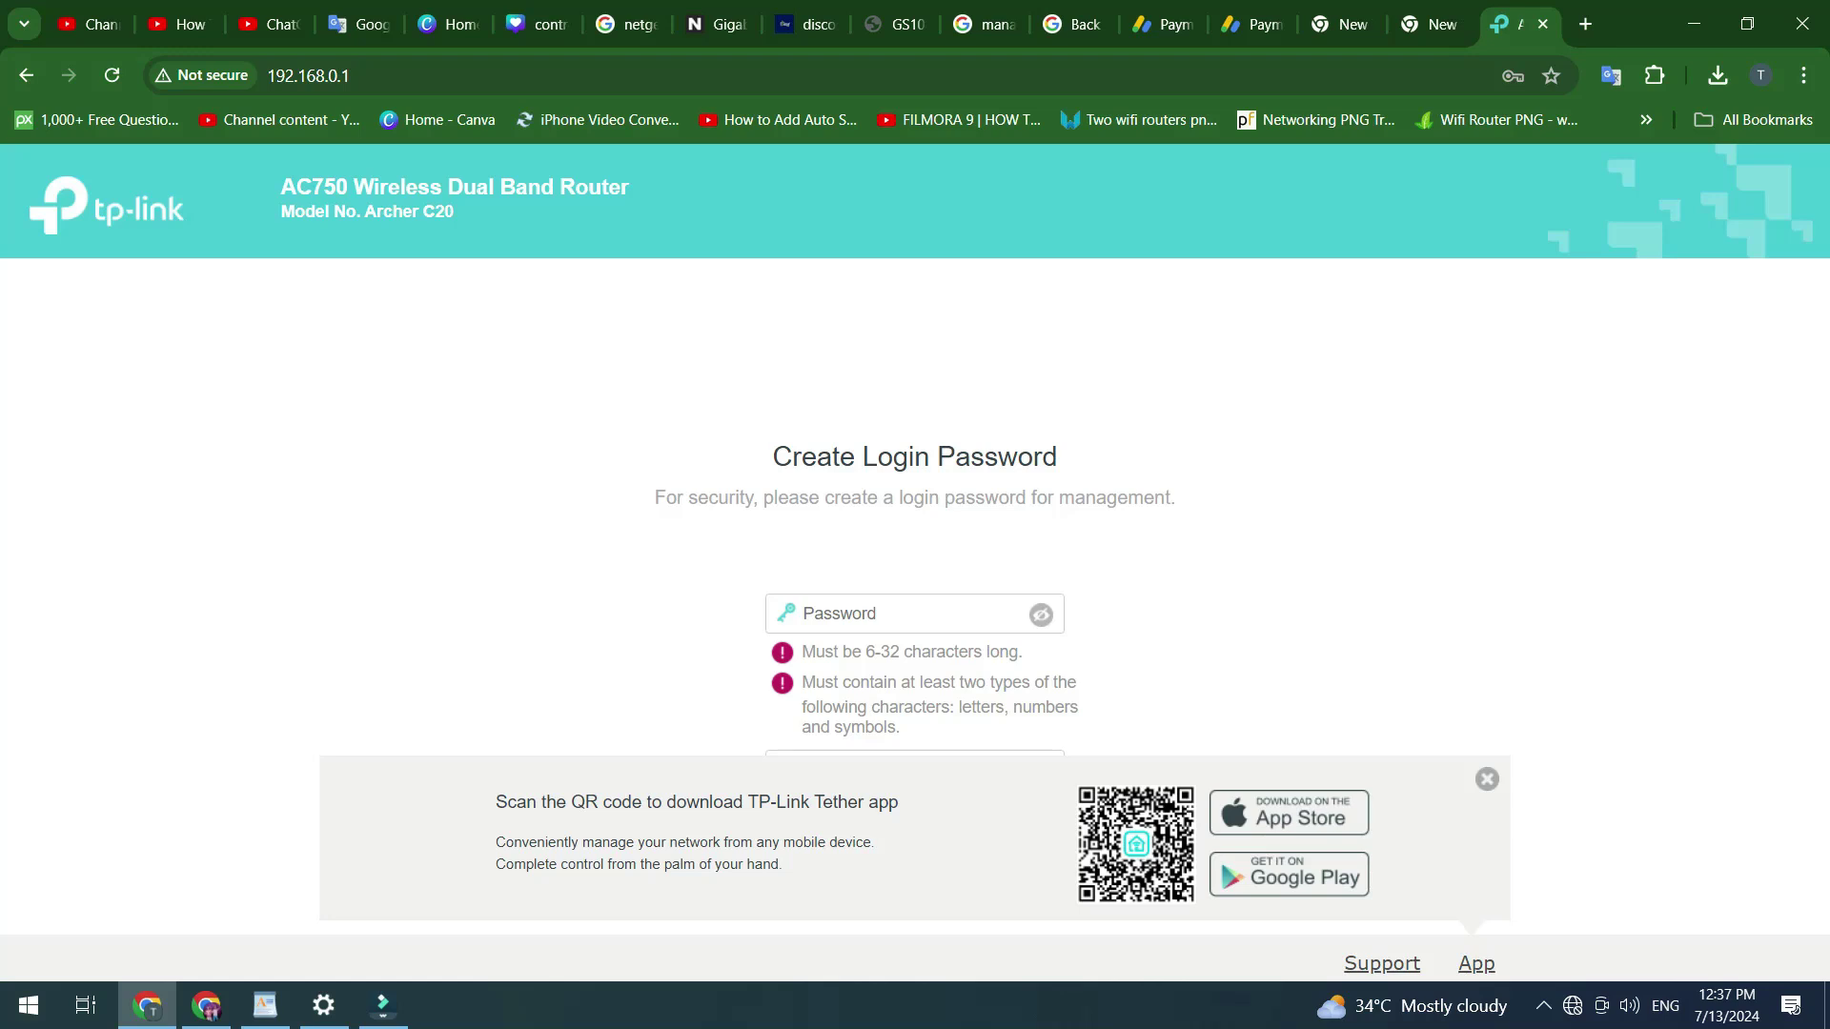
left_click(906, 613)
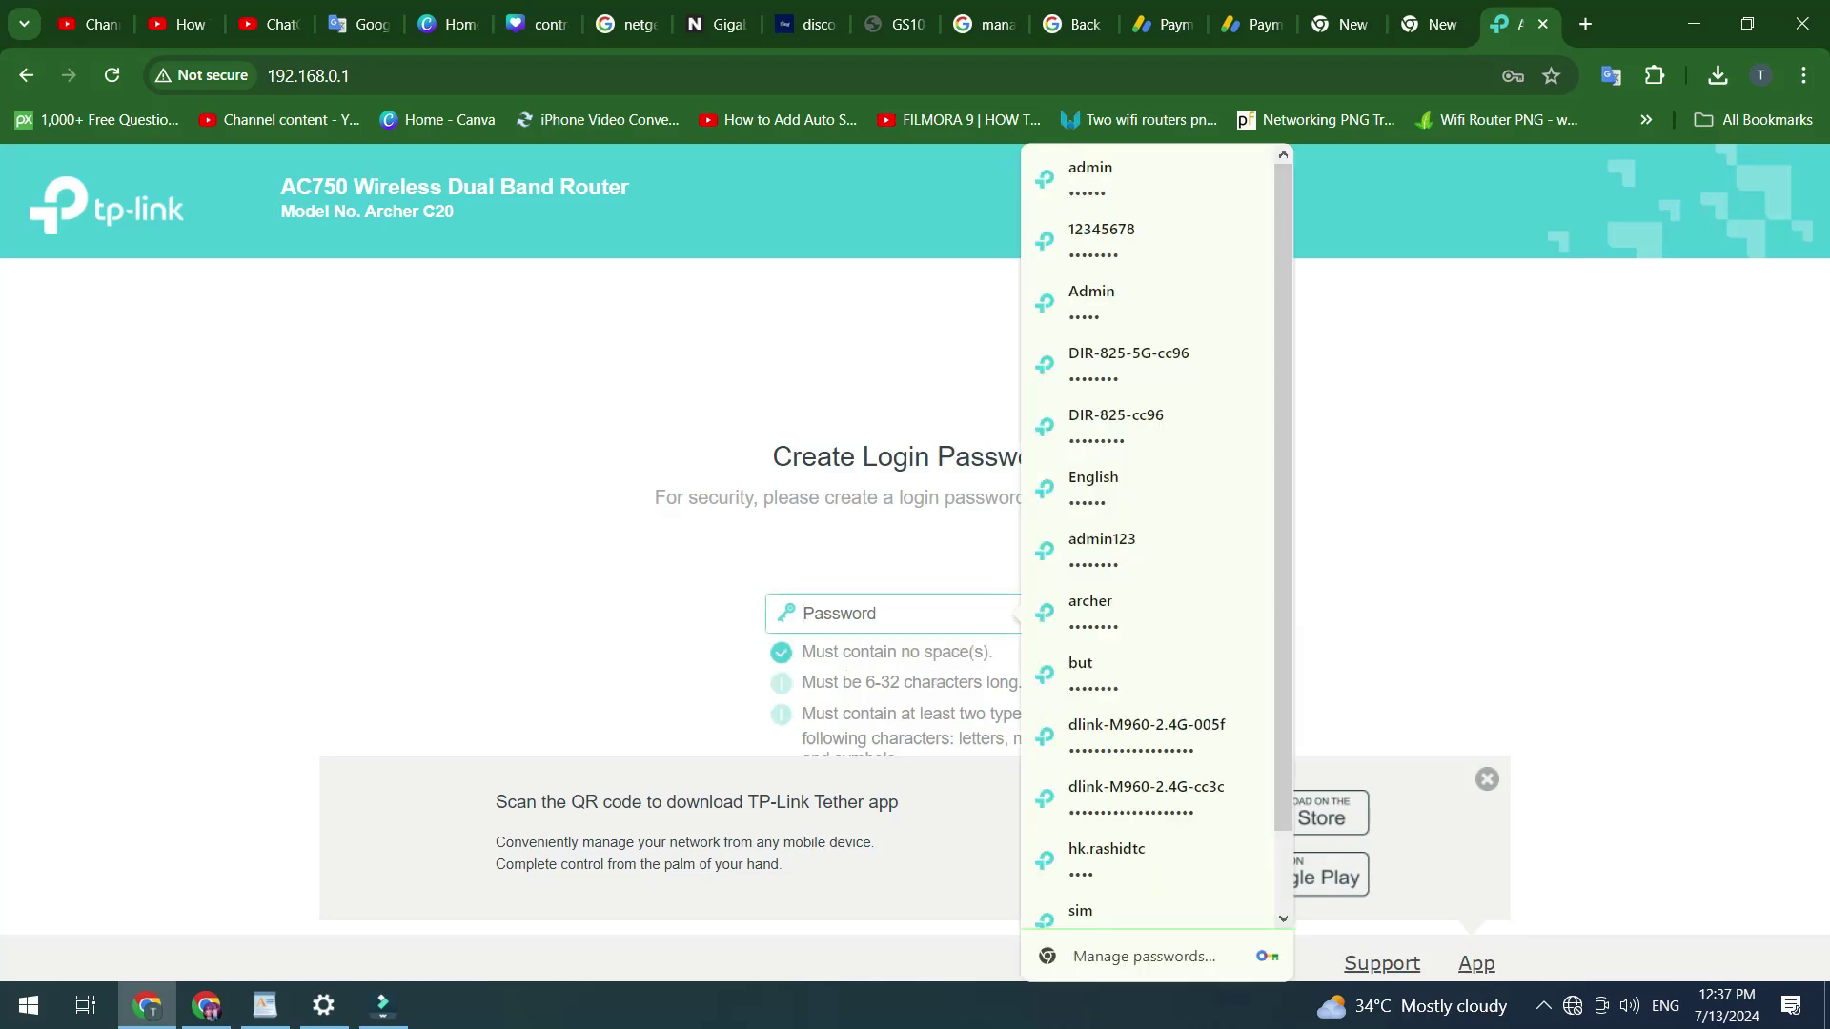
key("Down")
key("Down")
key("Down")
key("Return")
key("End")
type("13456")
- Enter the same password in Confirm Password and submit it
key("Tab")
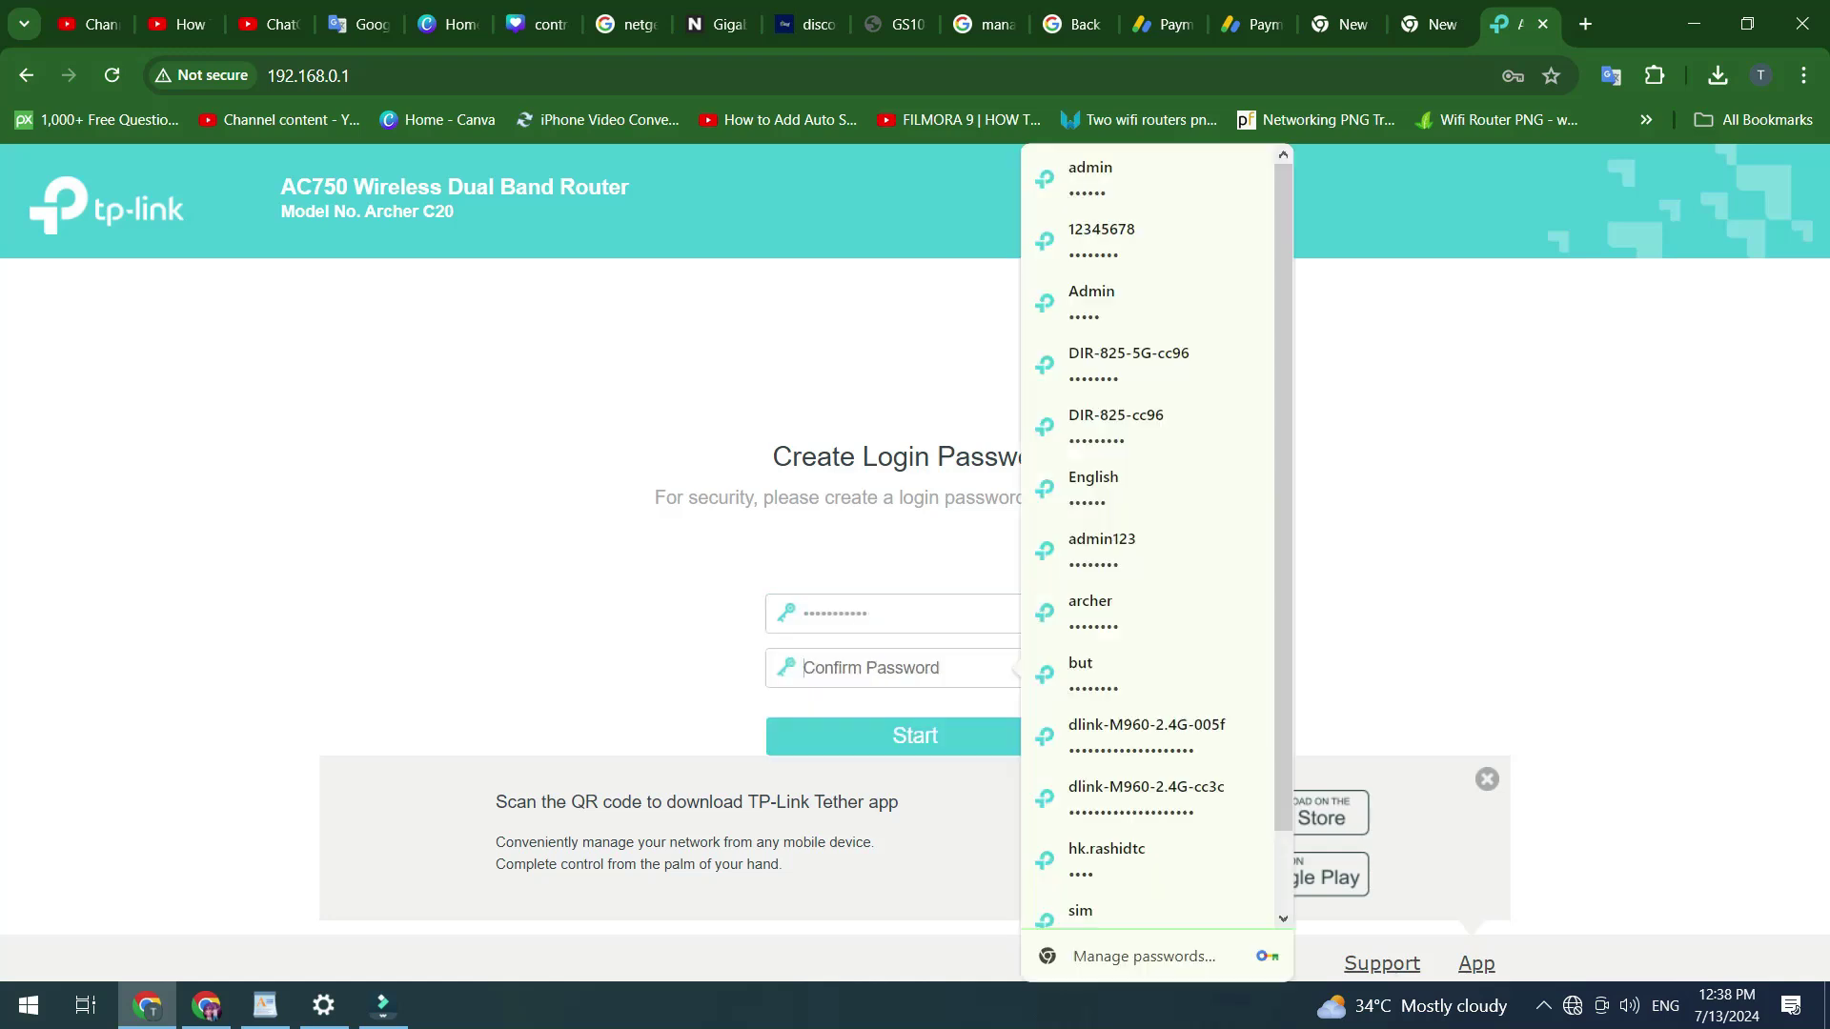
type("admin123456")
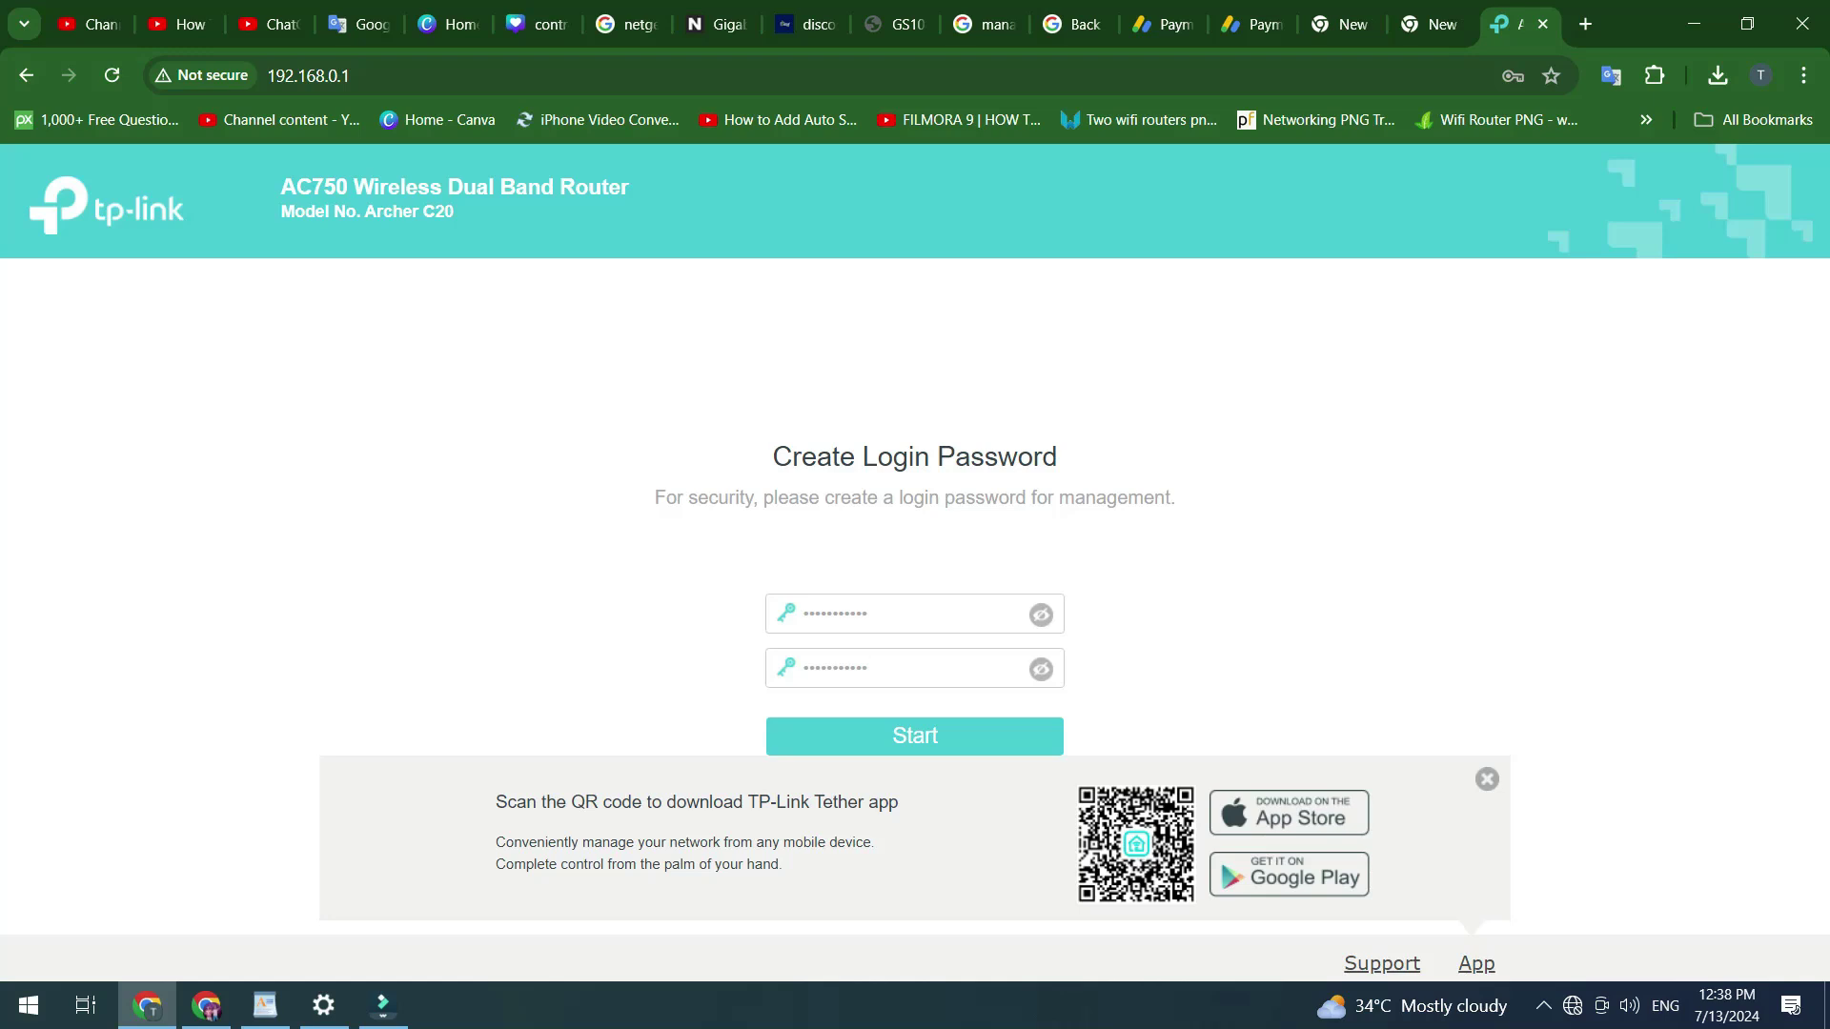
key("Return")
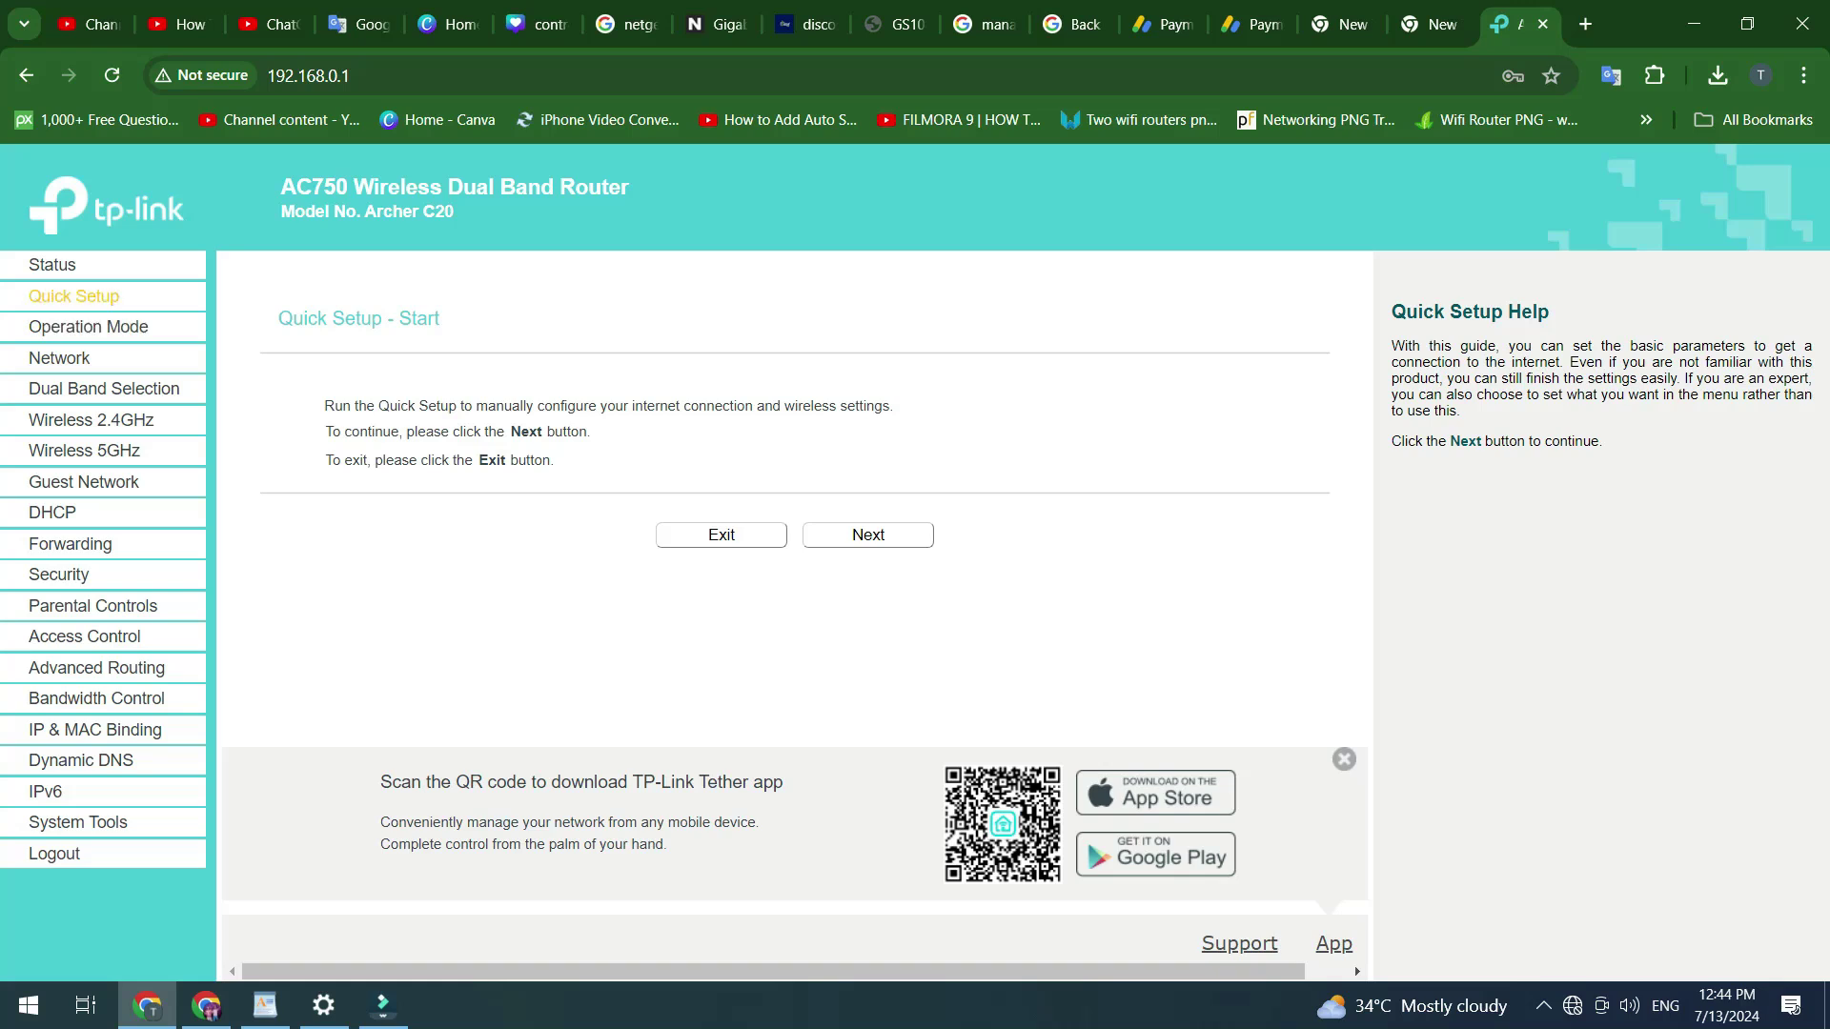
- Review the Operation Mode and Wireless 2.4GHz pages, then go to Network settings
left_click(87, 326)
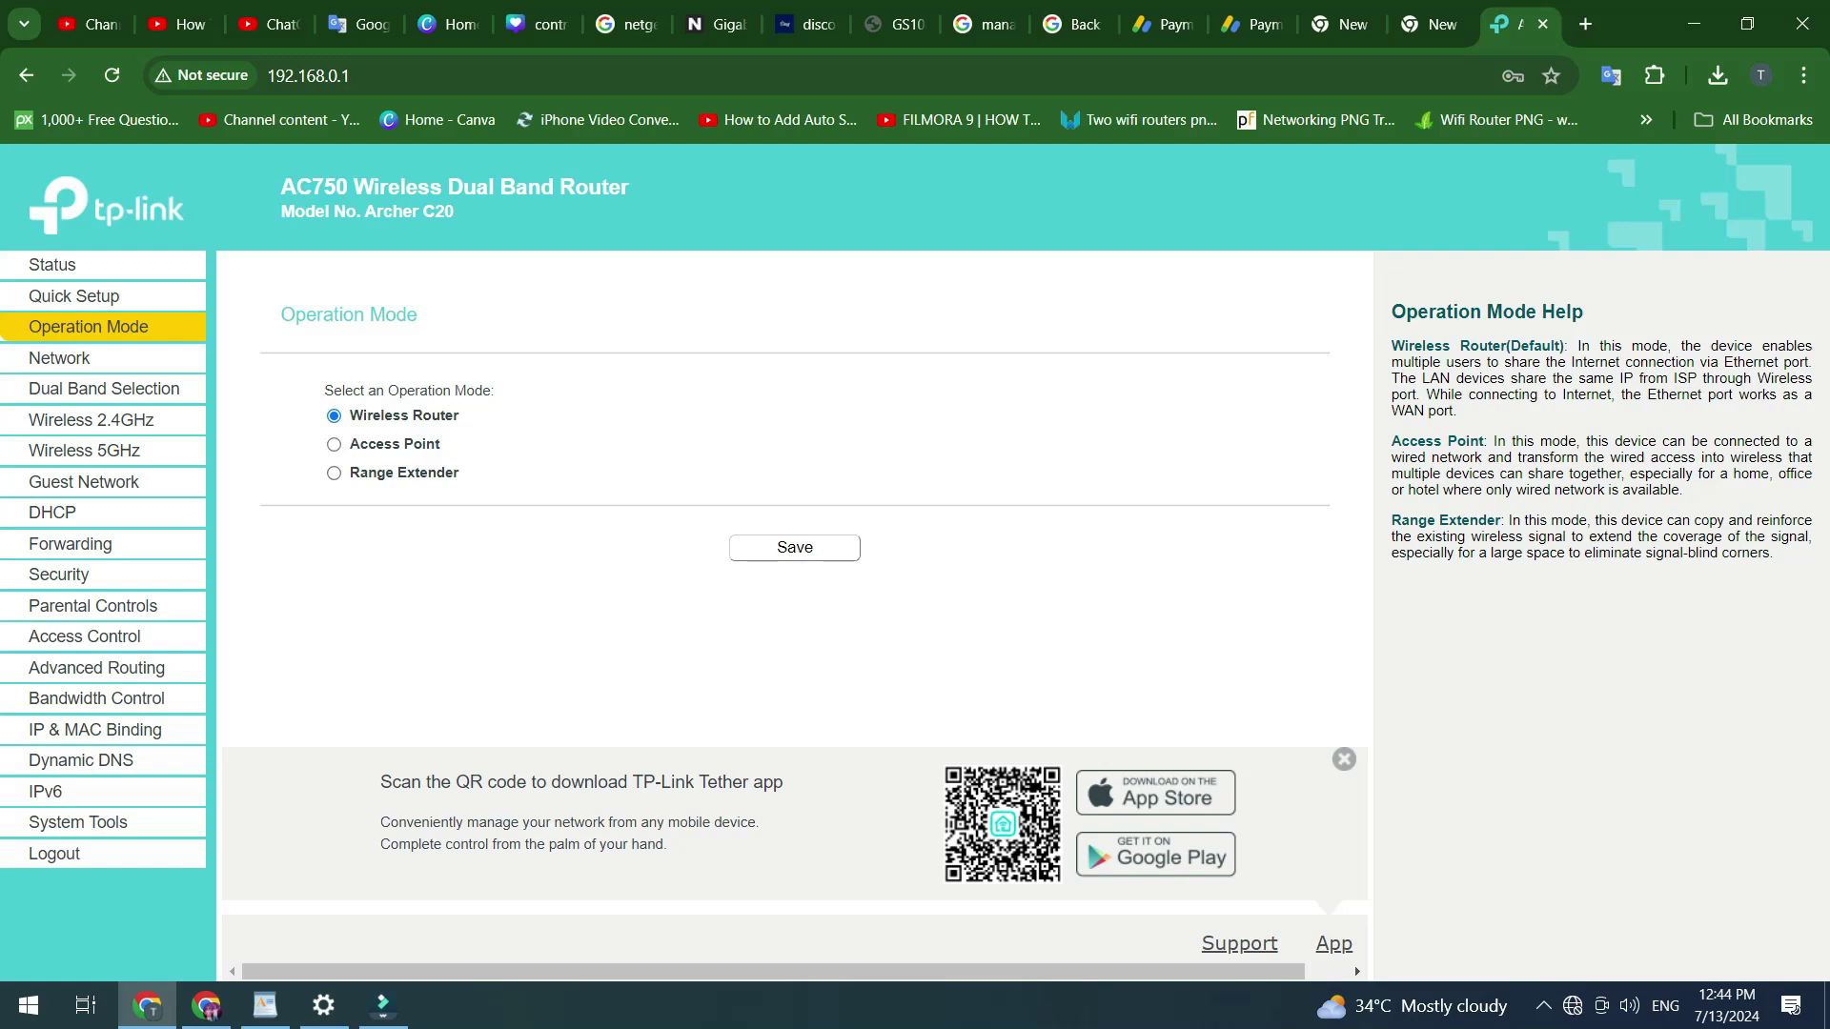
left_click(91, 419)
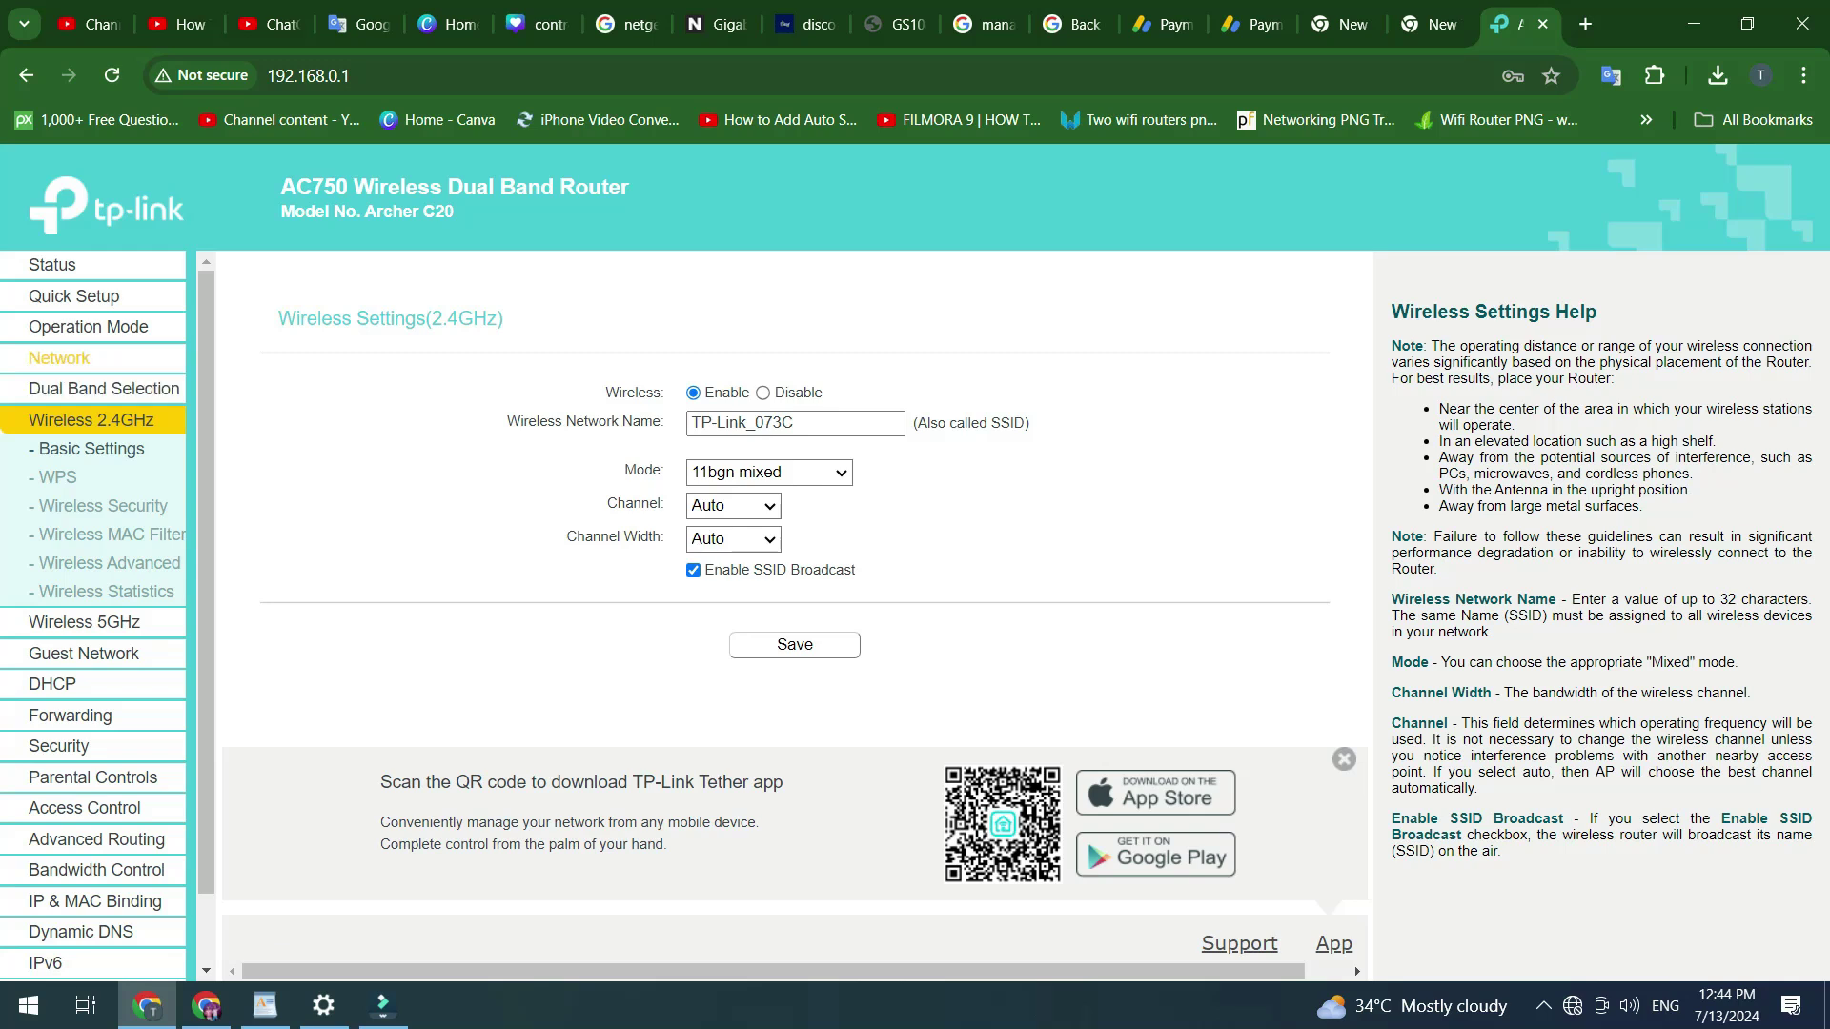
left_click(59, 358)
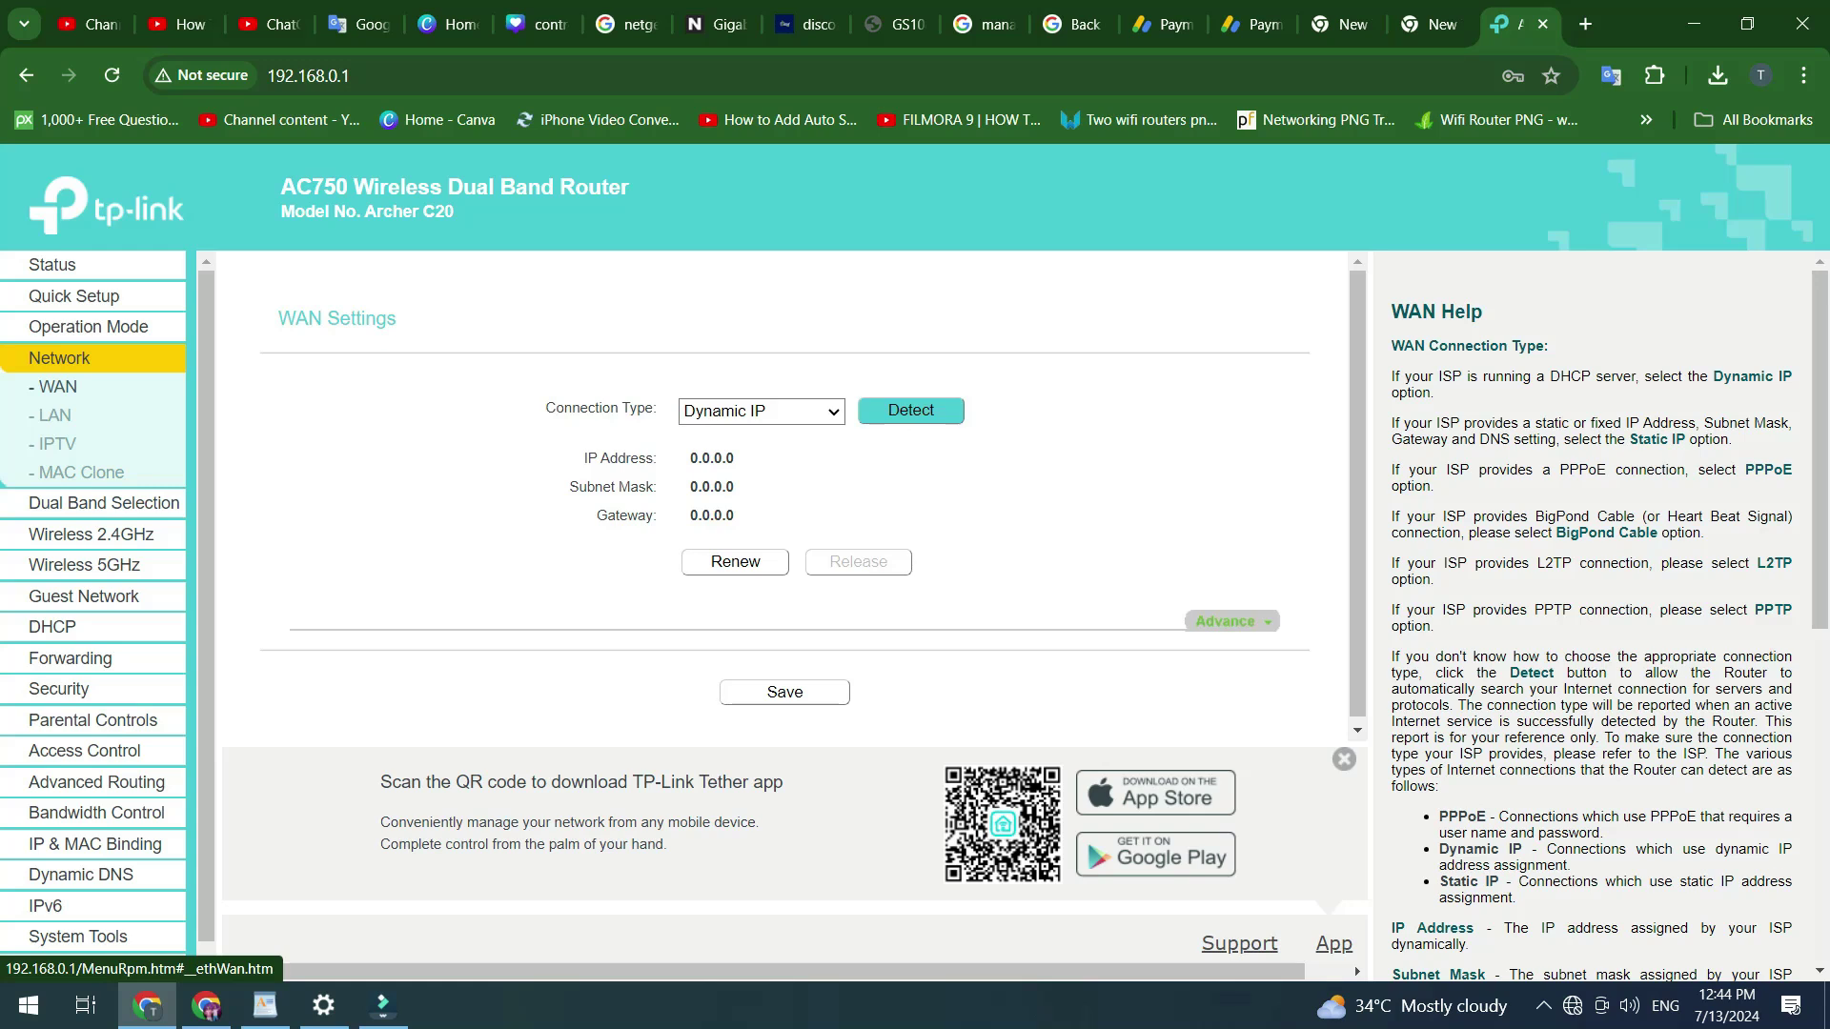
- Change the WAN connection type from Dynamic IP to PPPoE and reach the Detect button
left_click(761, 411)
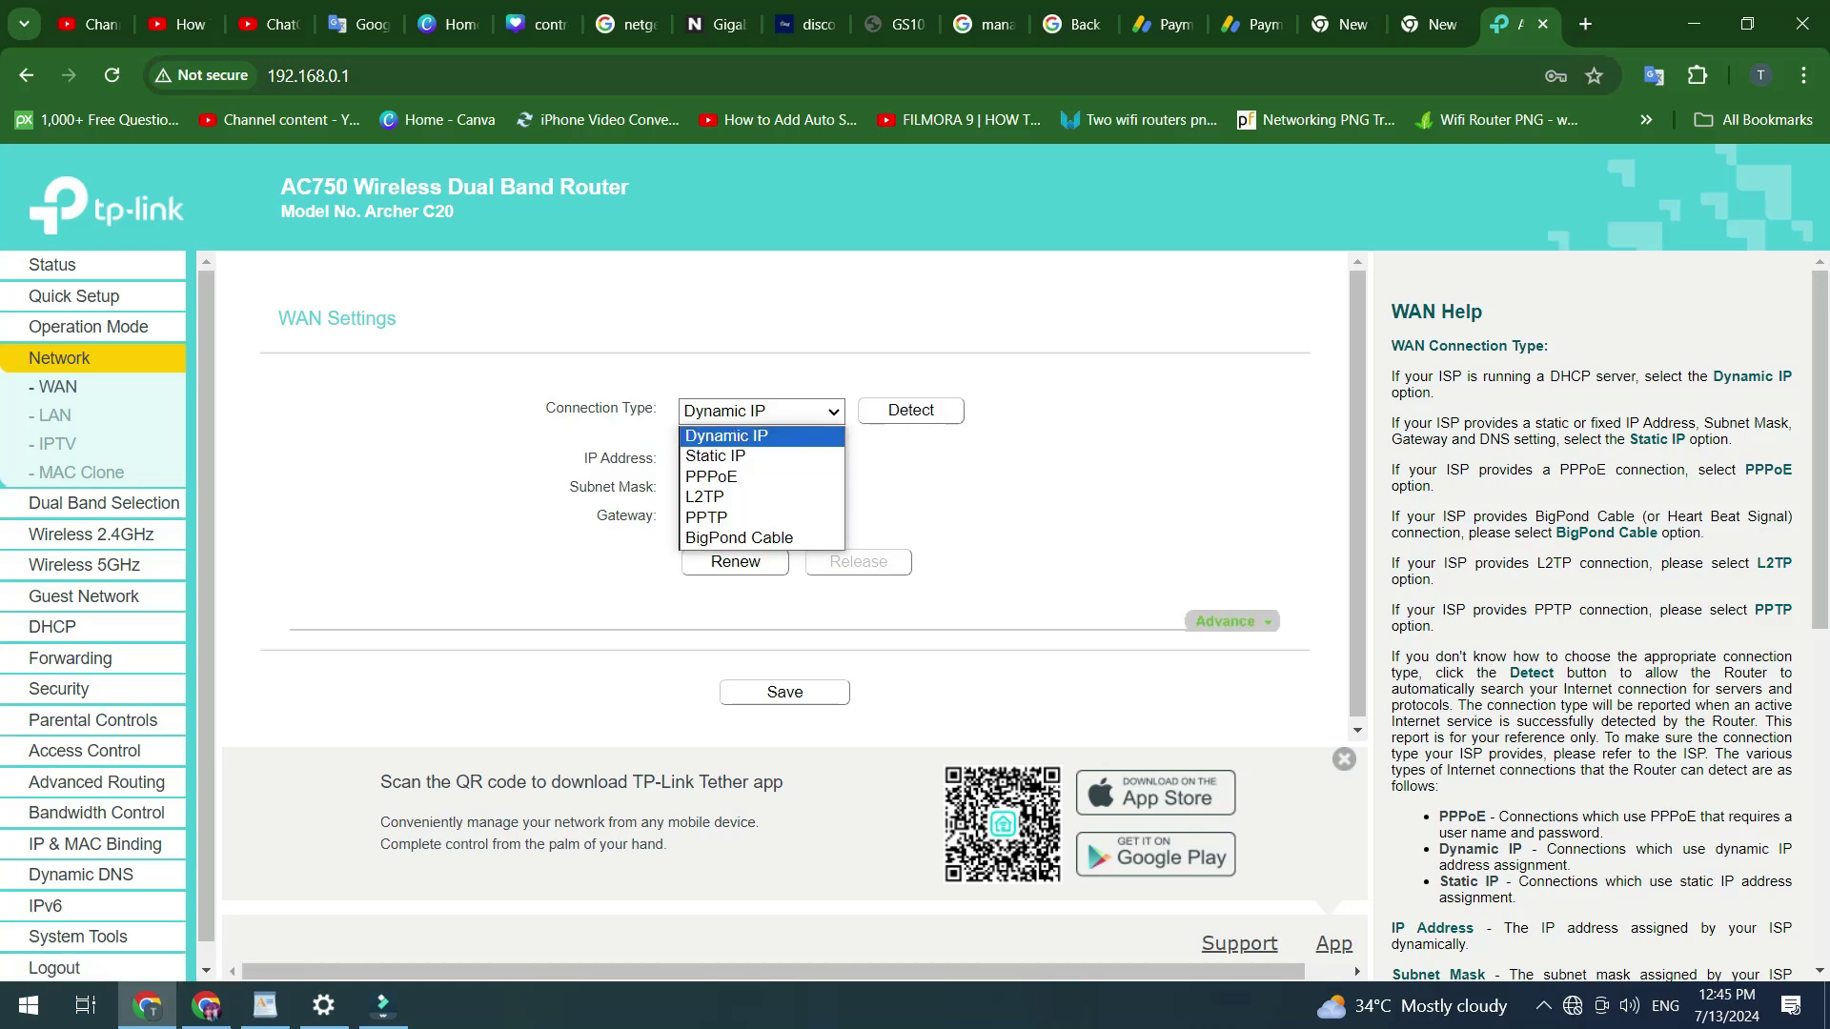
key("Down")
key("Down")
key("Down")
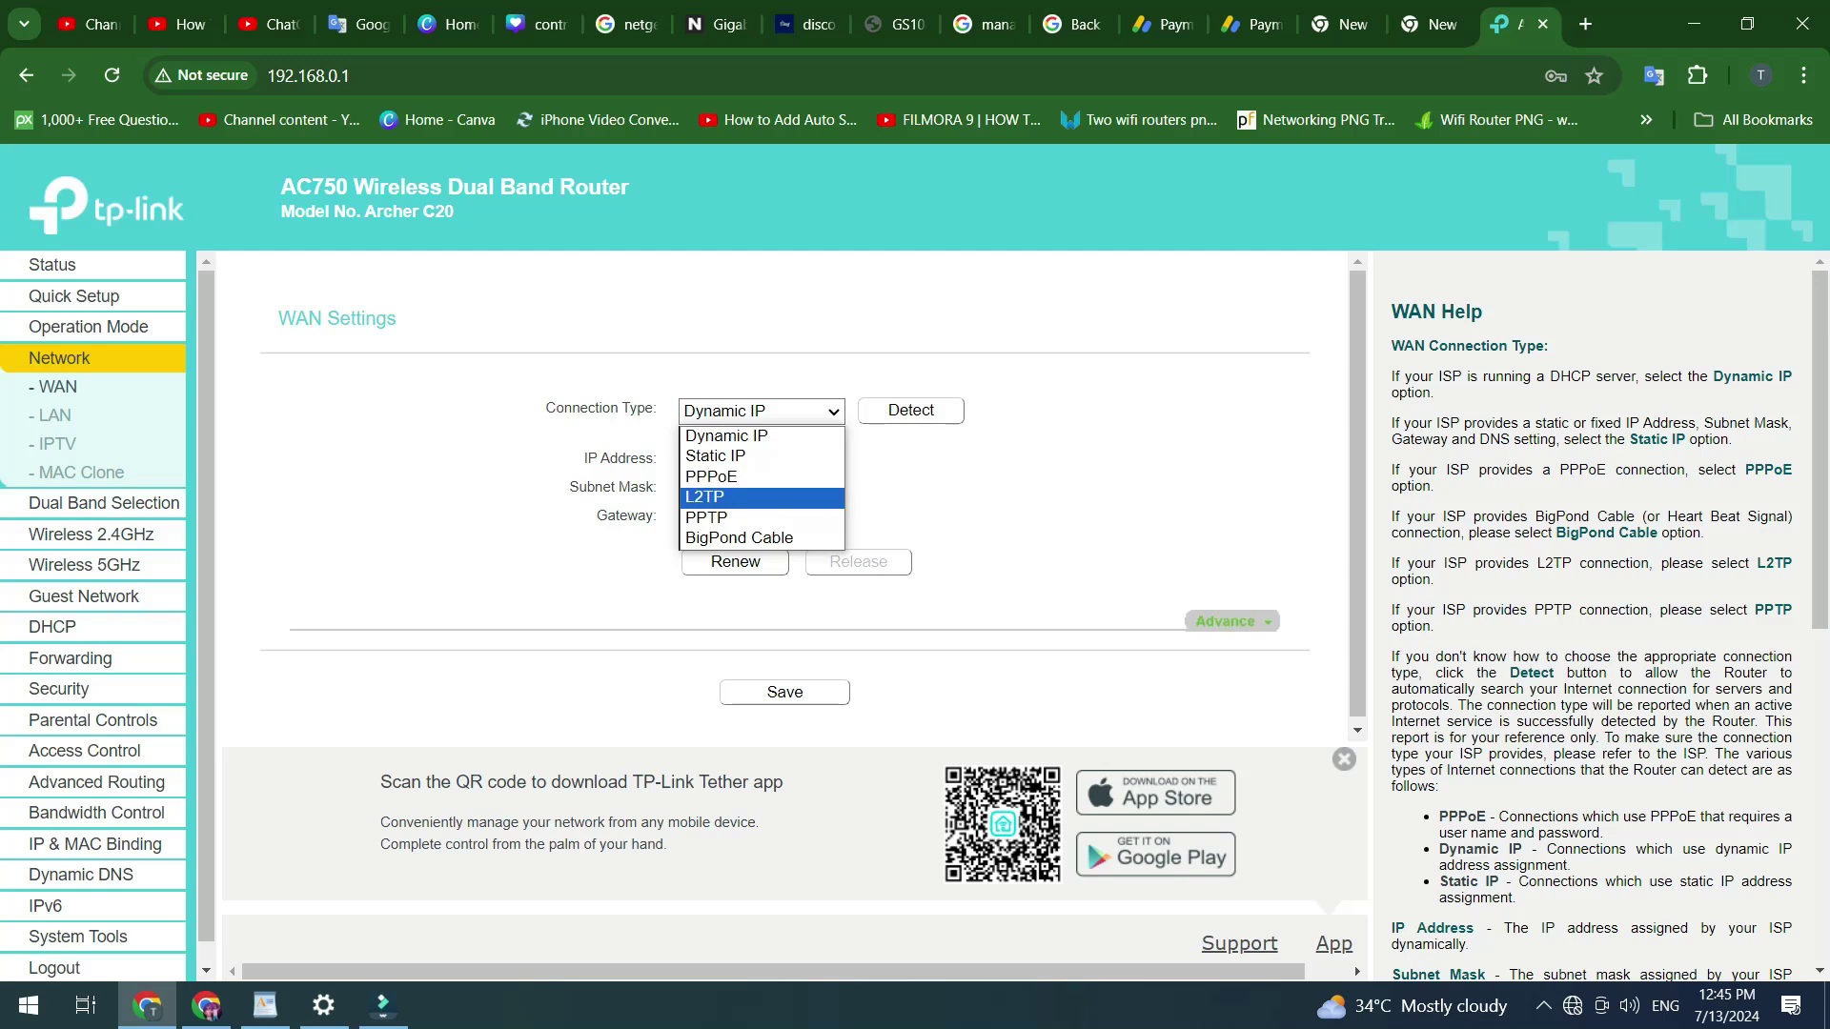
key("Down")
key("Up")
key("Up")
key("Return")
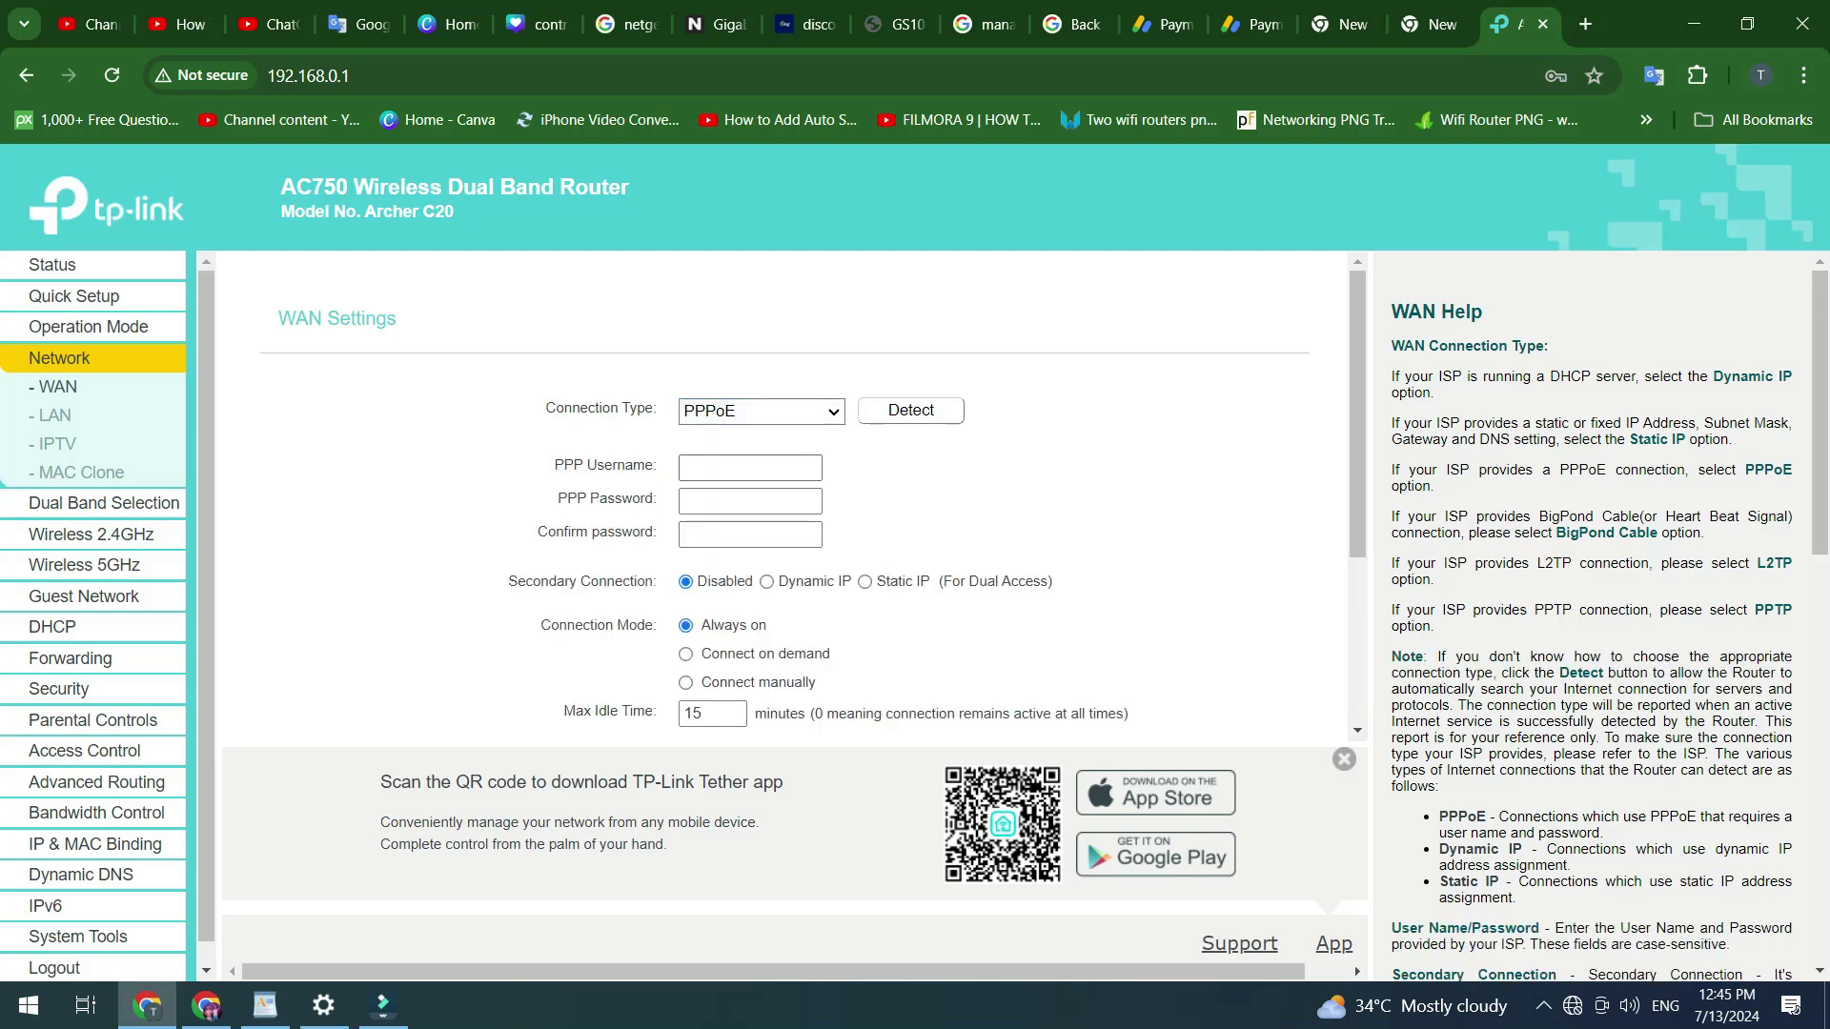
key("Tab")
key("Tab")
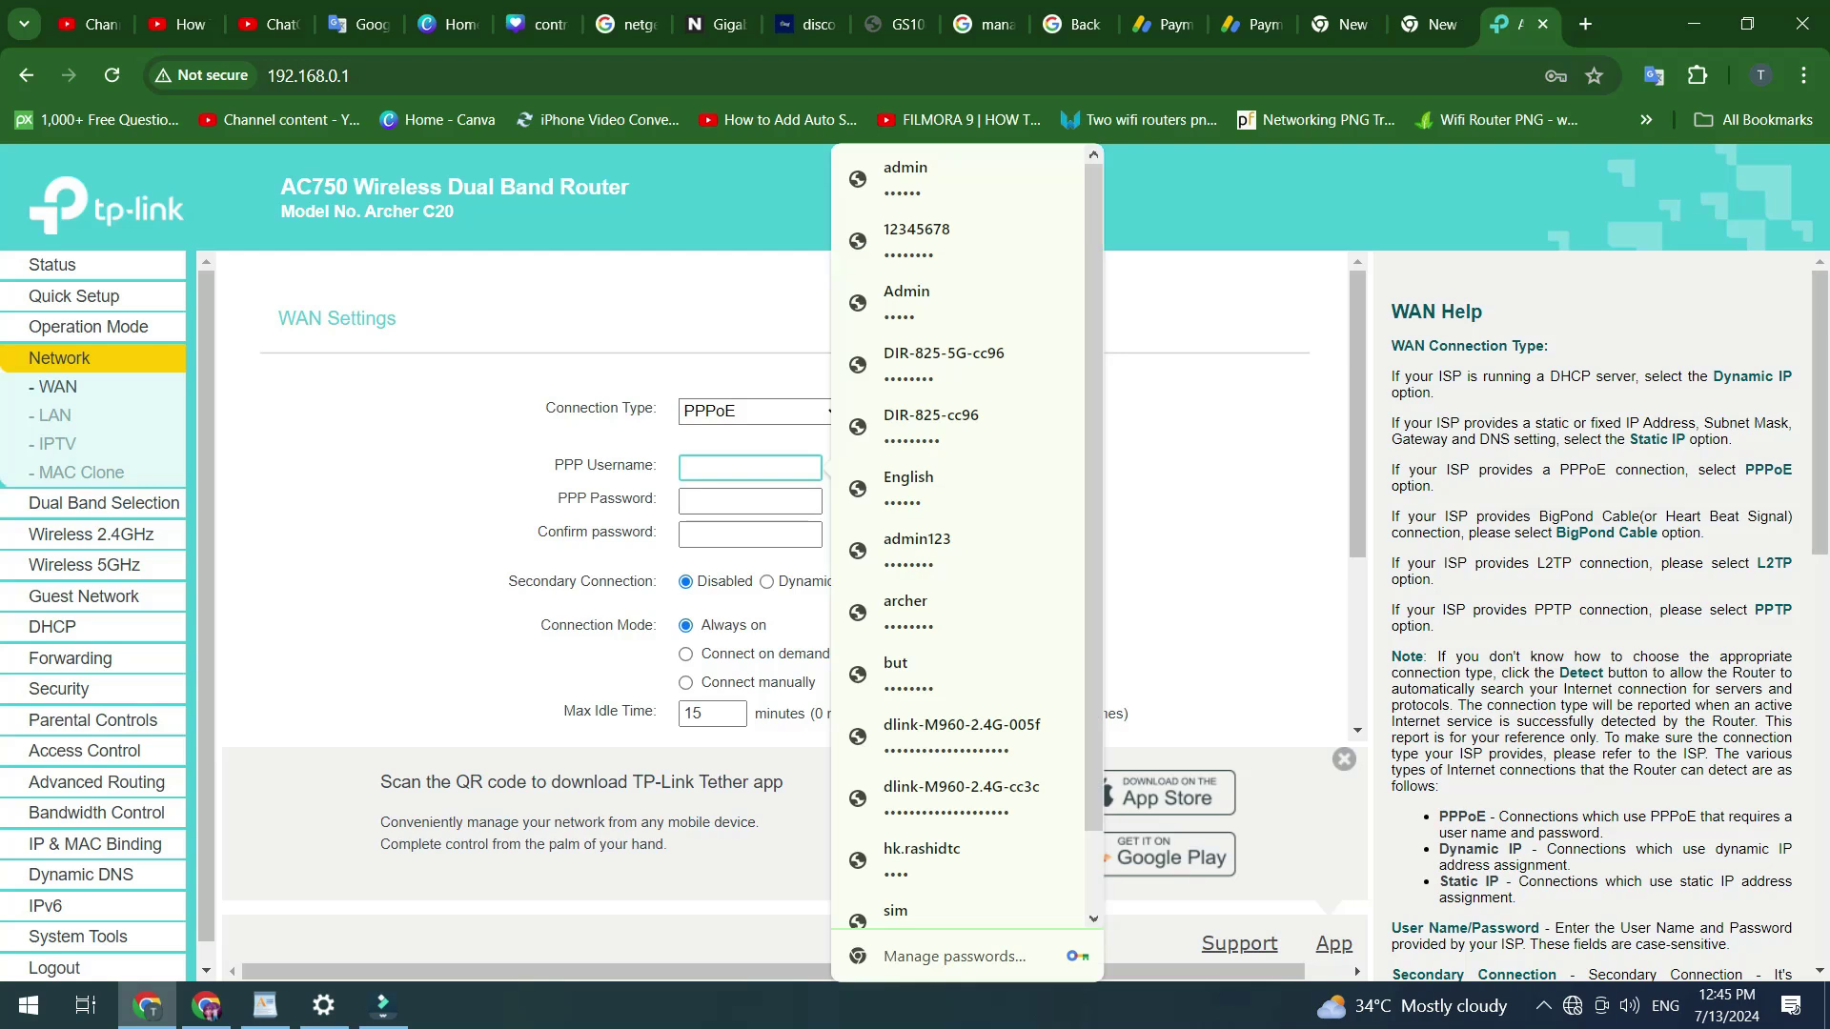
key("Tab")
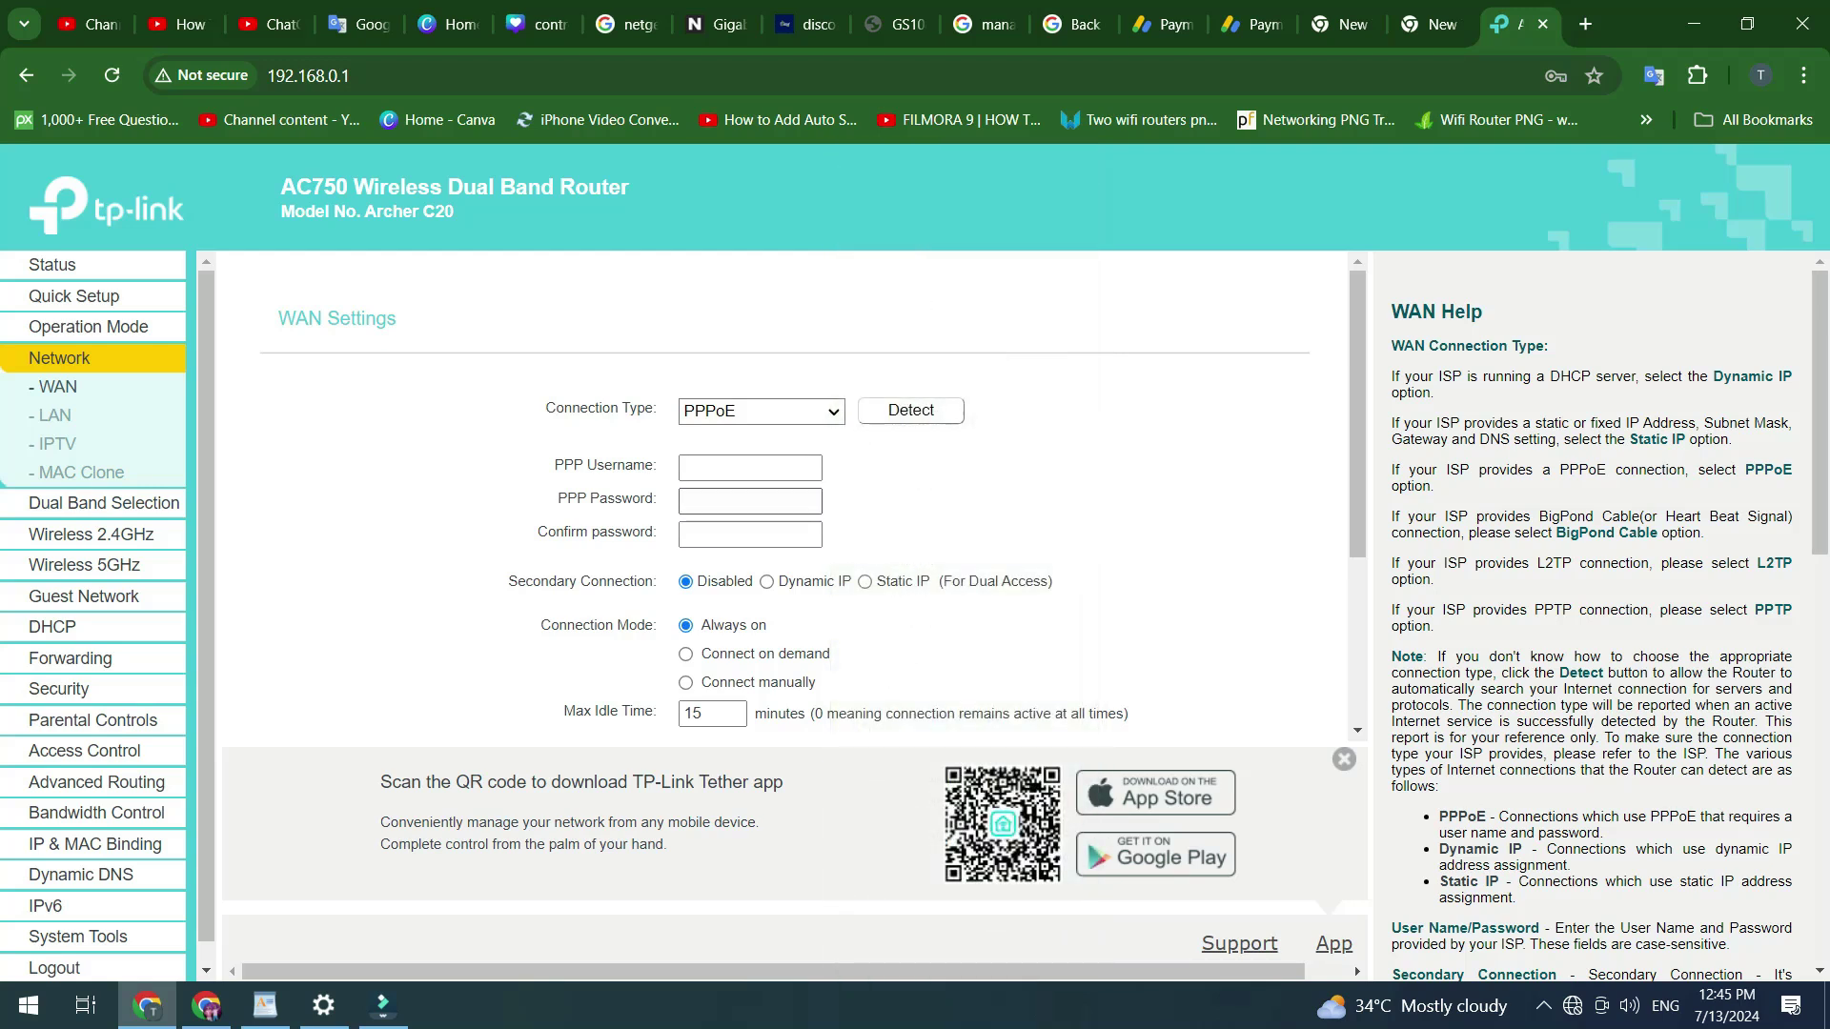
key("Tab")
key("Tab")
key("Tab")
key("Tab")
key("Tab")
key("Tab")
key("Tab")
key("Tab")
key("Tab")
- Run WAN detection, keep PPPoE selected, and detect again until it reports Dynamic IP
key("Return")
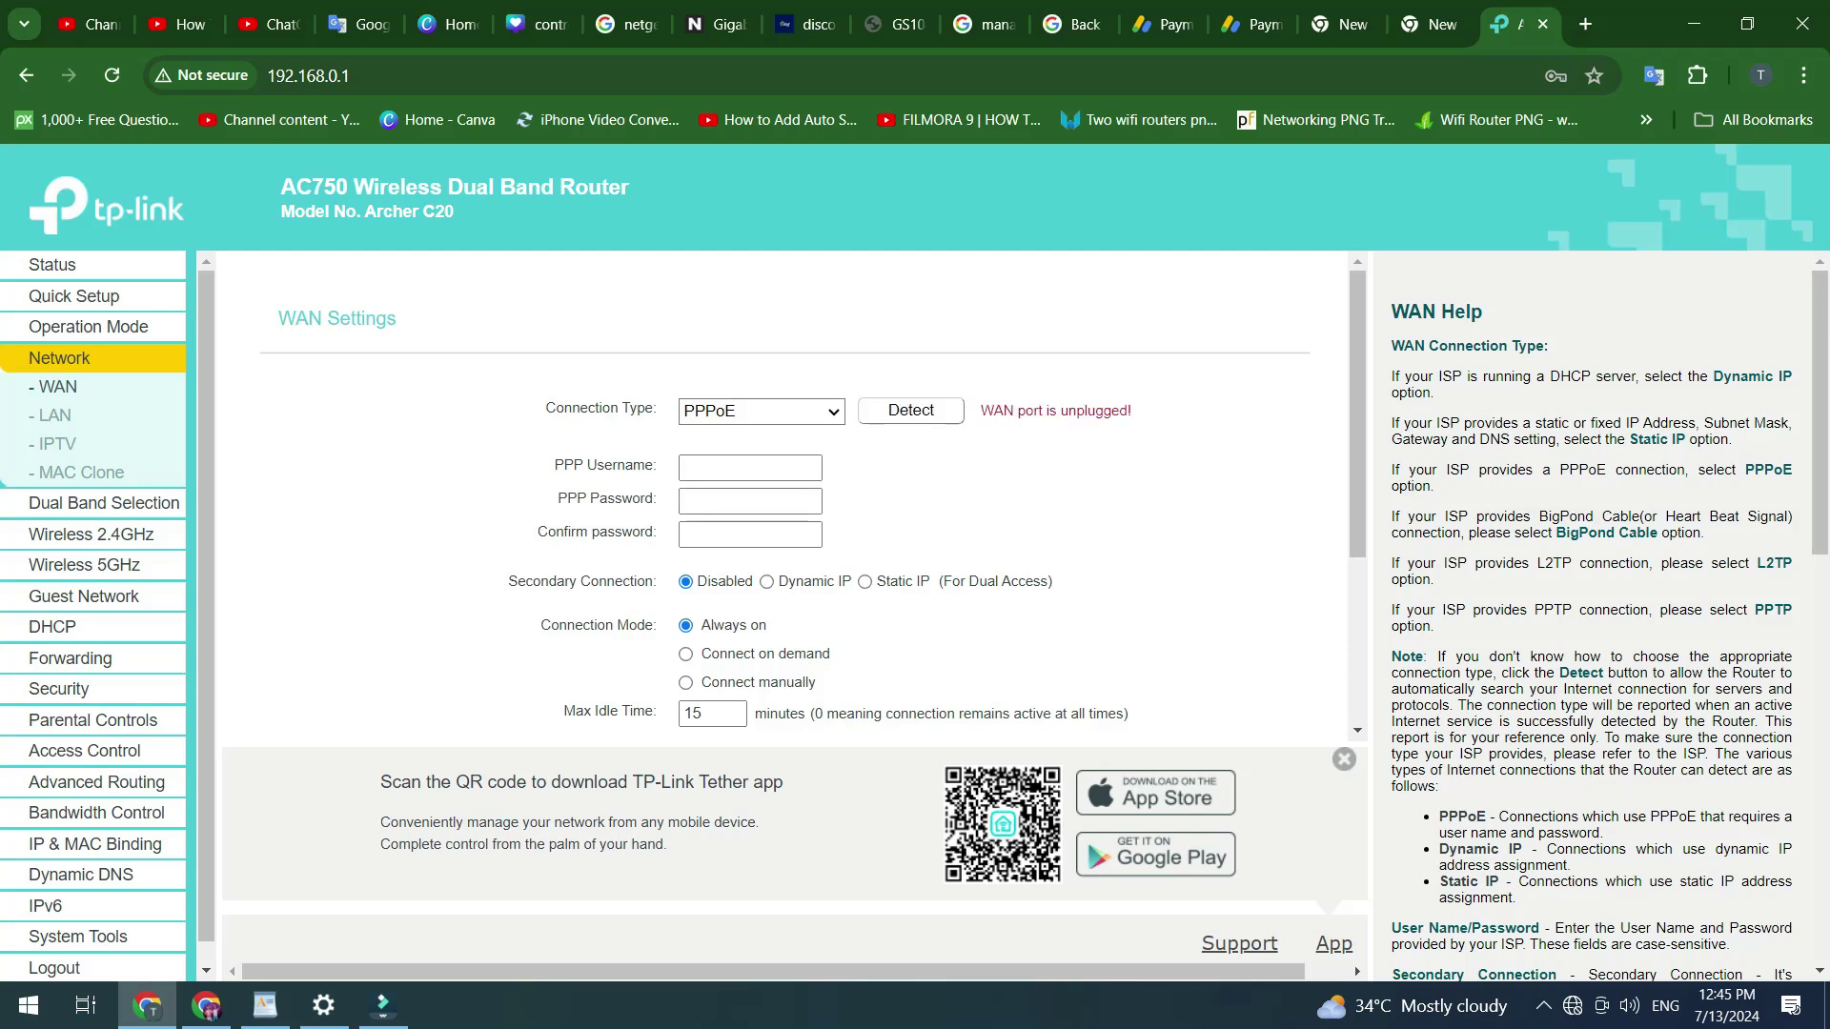
key("alt+Down")
key("Up")
key("Up")
key("Down")
key("Down")
key("Return")
left_click(910, 411)
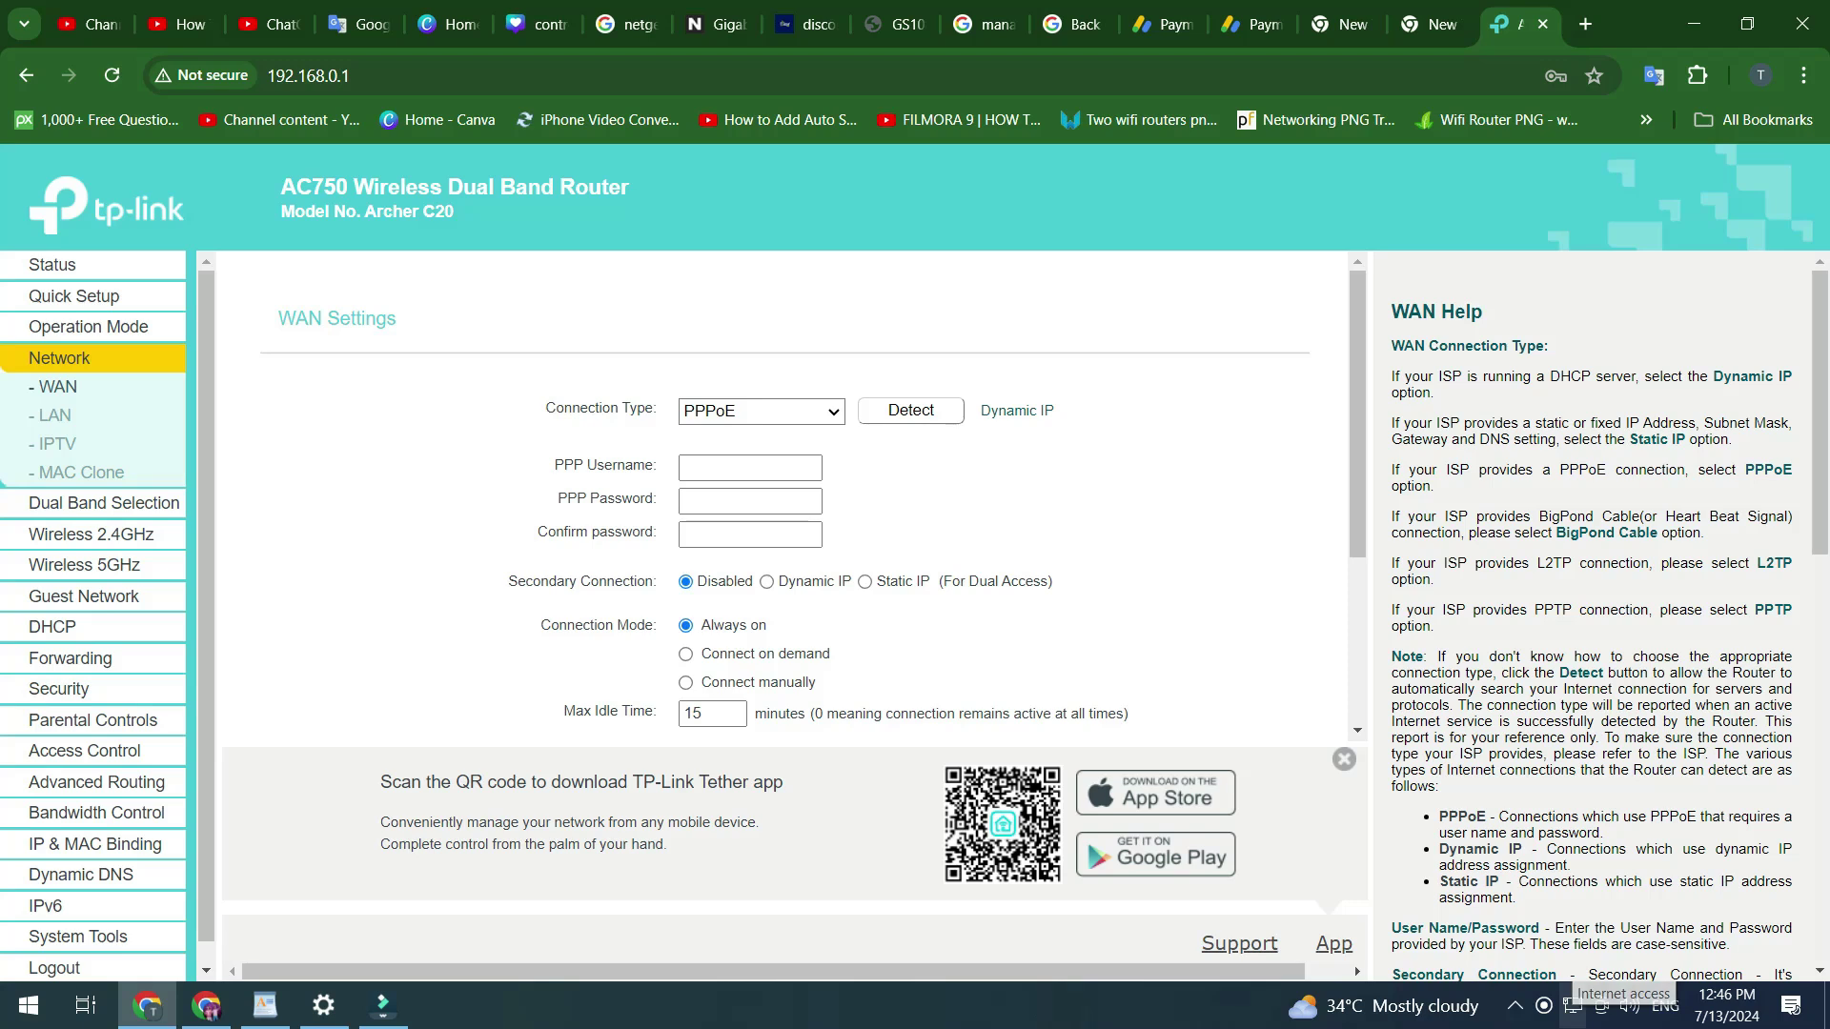
- Search 'hhh' in a new Chrome tab, then return to the router's WAN tab
left_click(1585, 24)
type("hhh")
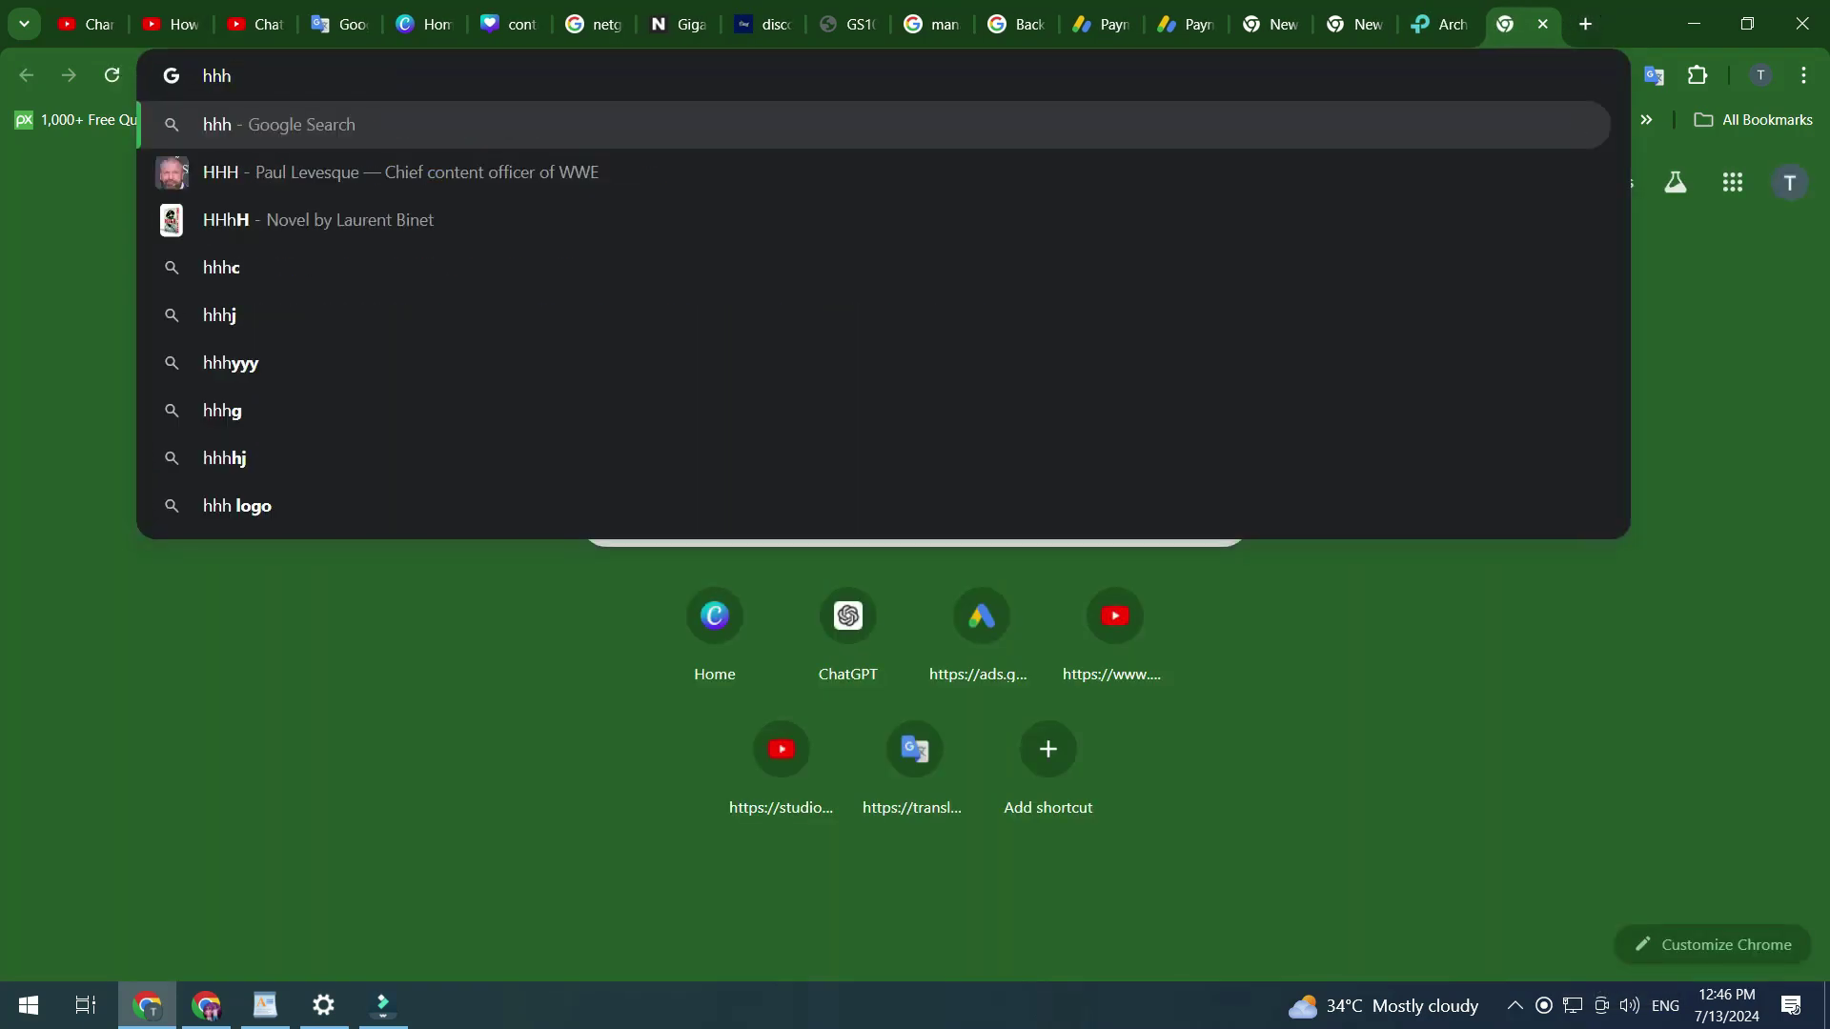
key("Return")
key("ctrl+shift+Tab")
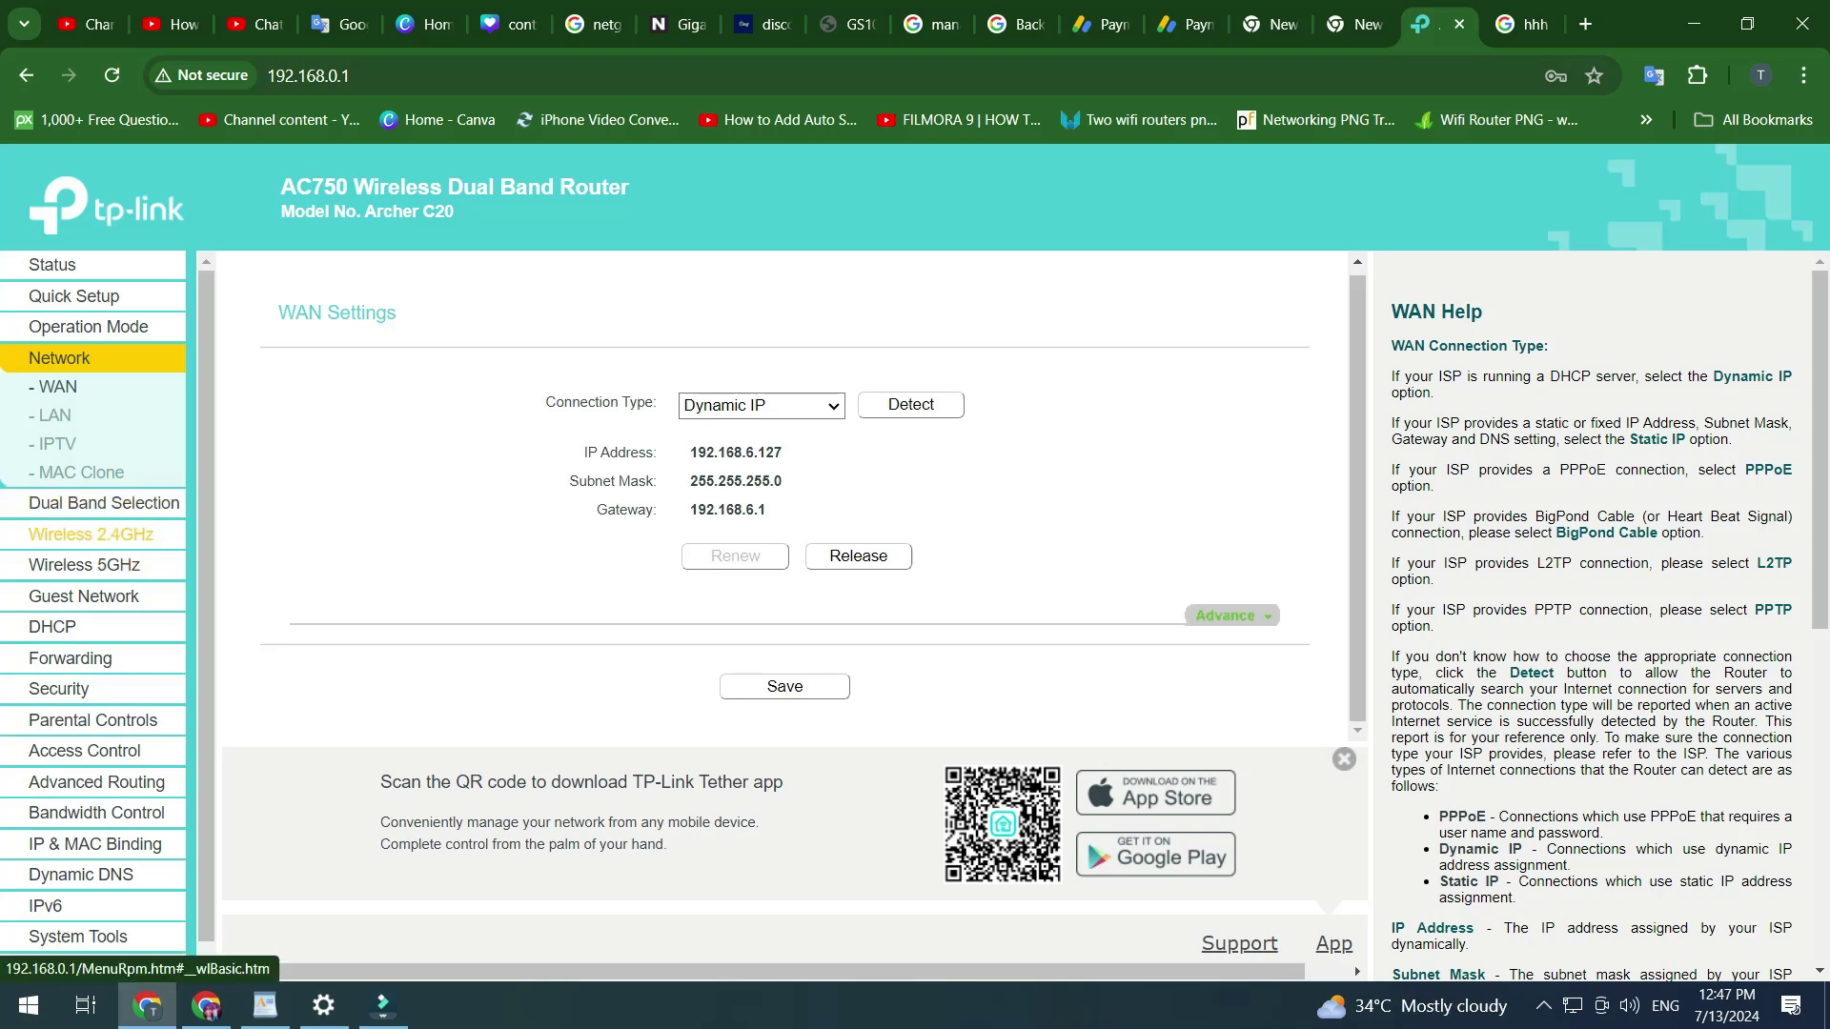
- Check the 2.4GHz network name TP-Link_073C and password, then choose Disable Wireless Security
left_click(91, 533)
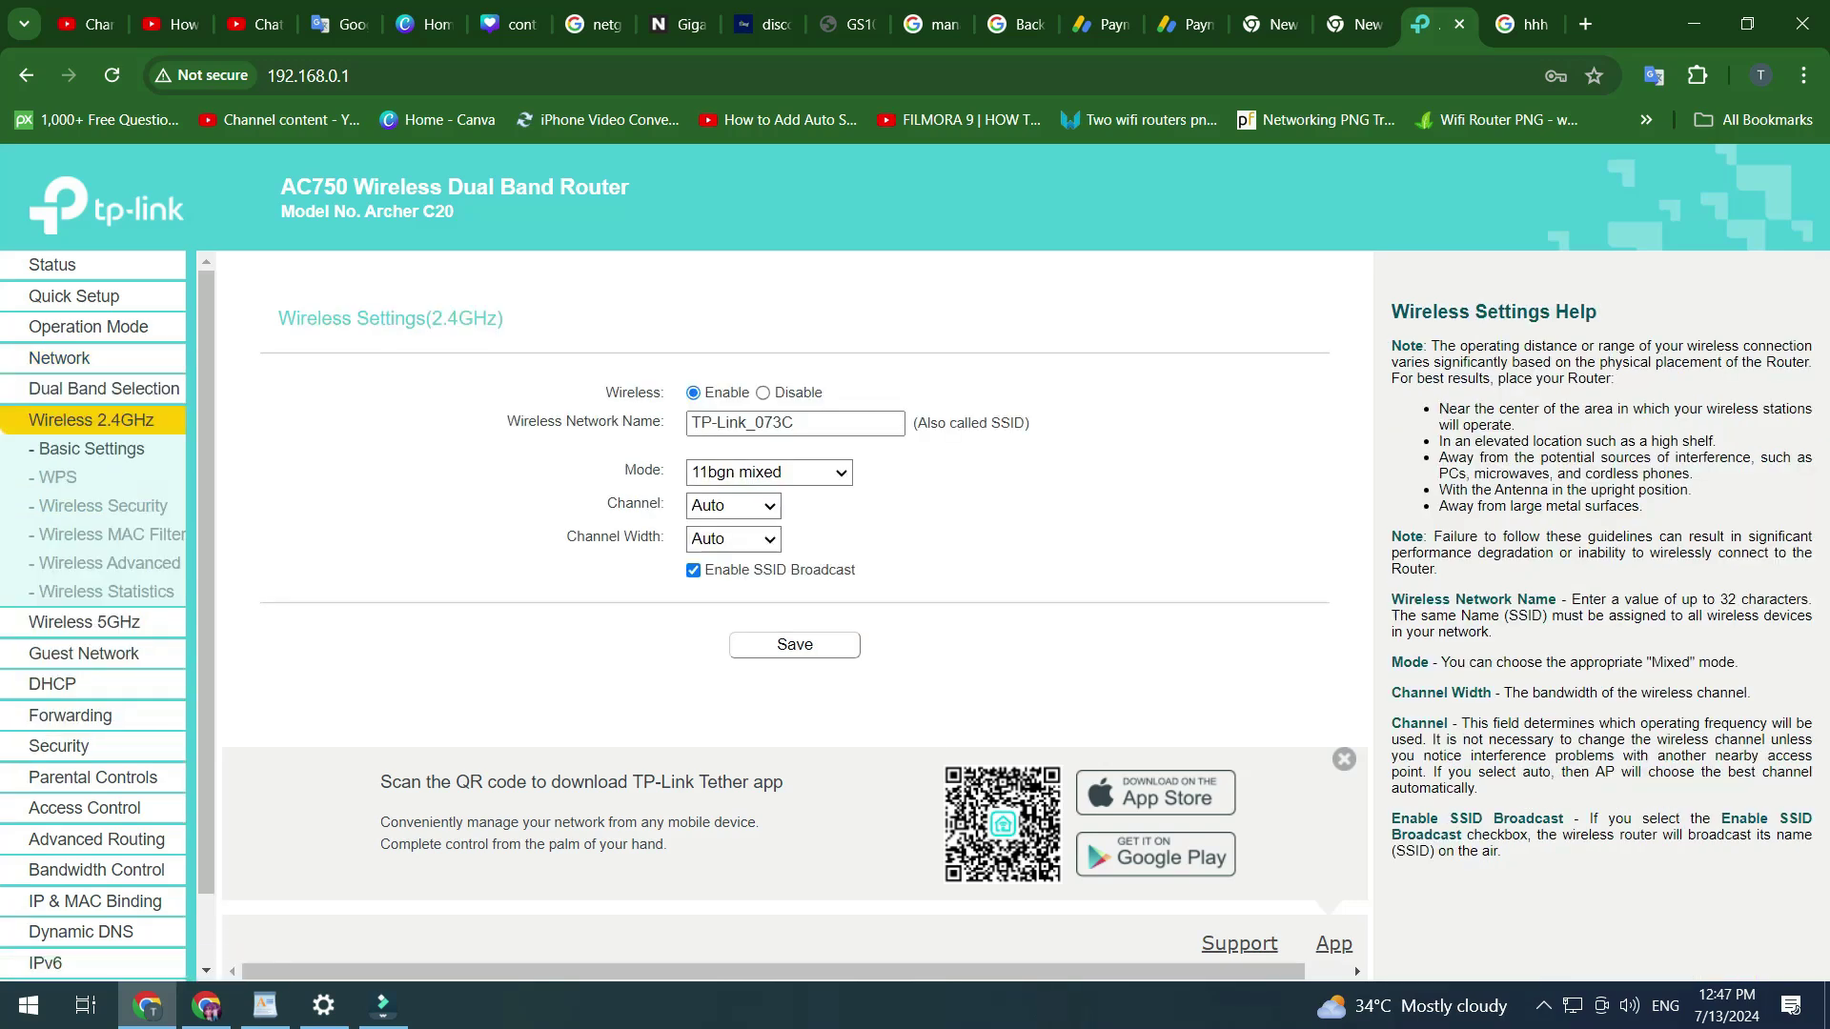
triple_click(741, 423)
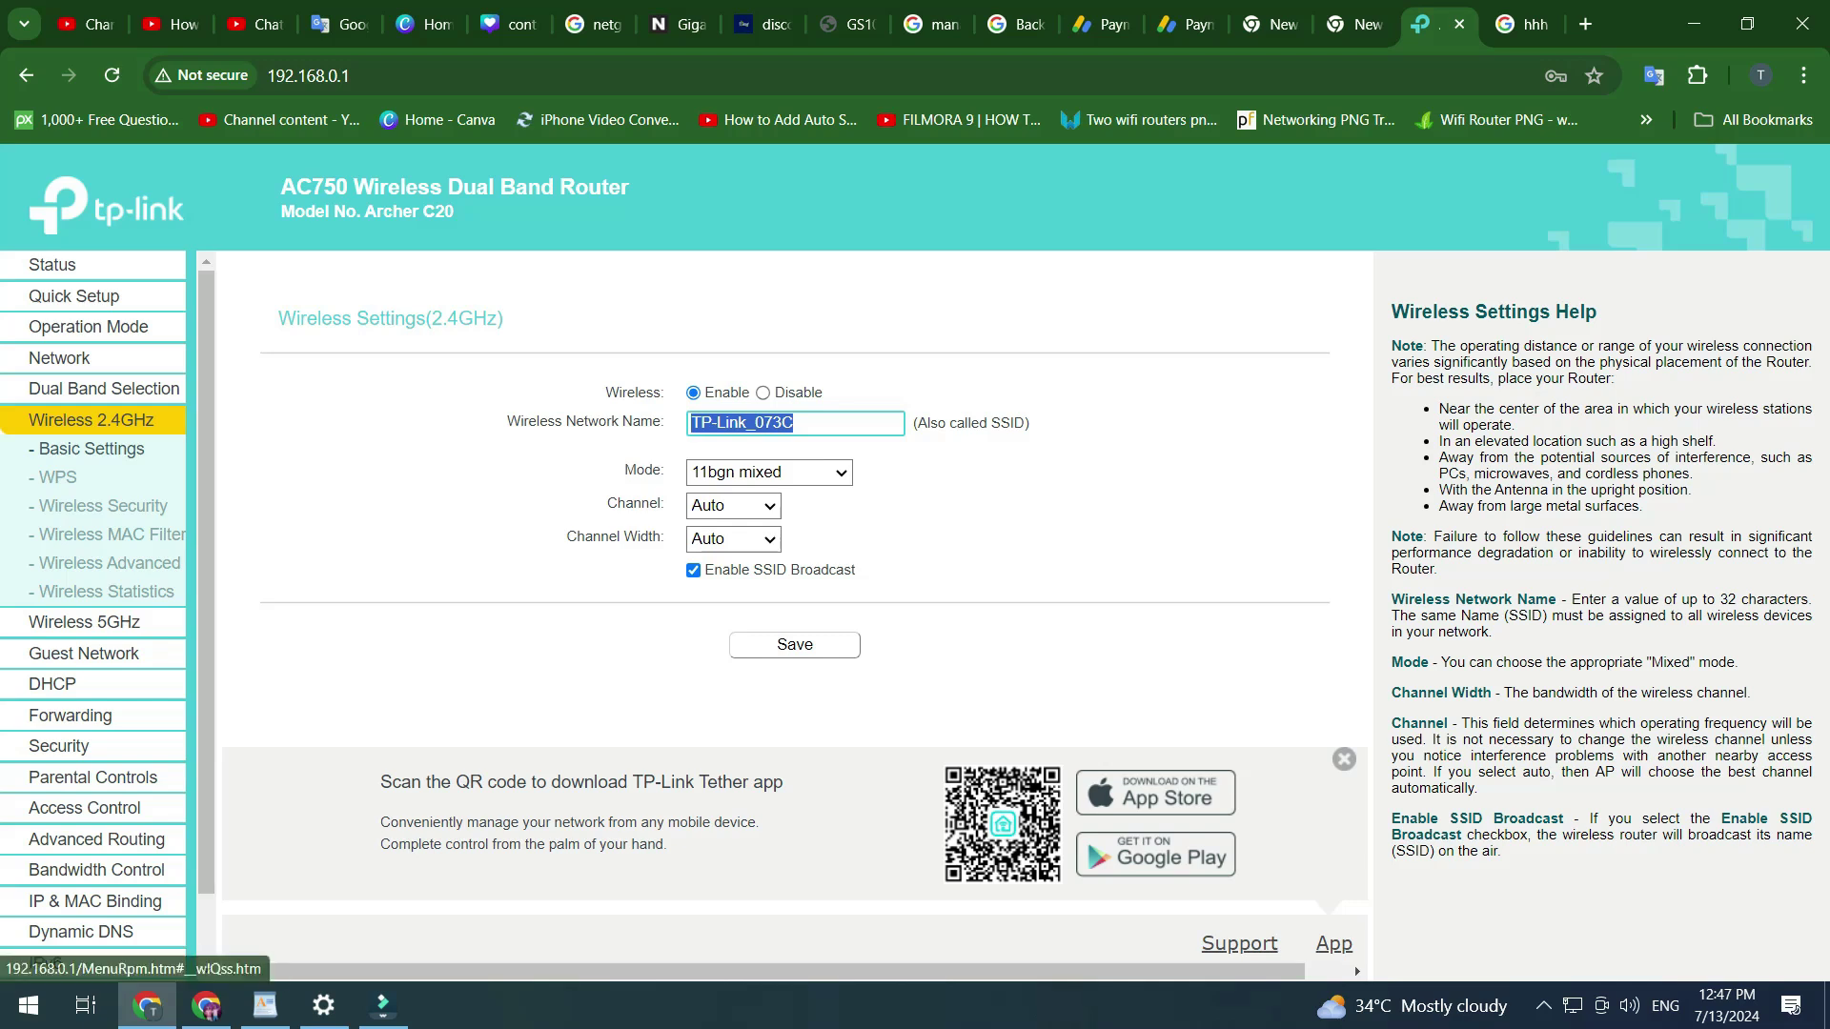
left_click(103, 507)
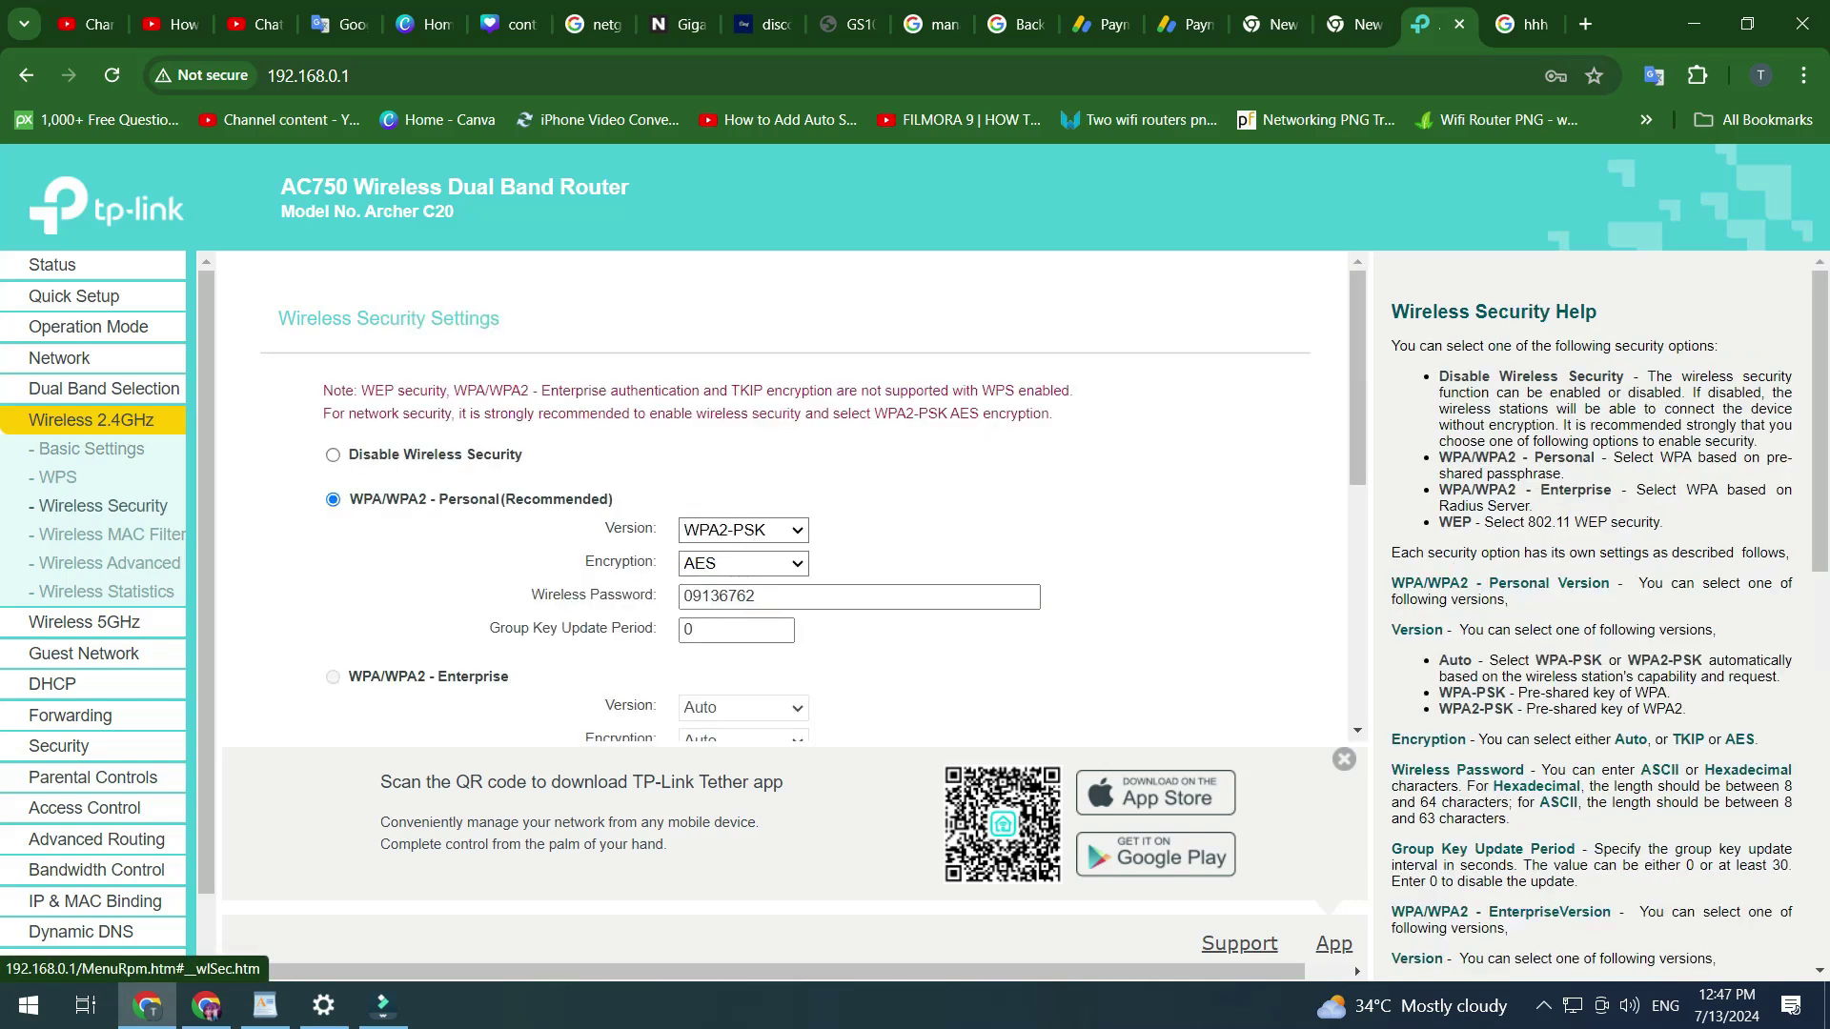
double_click(718, 596)
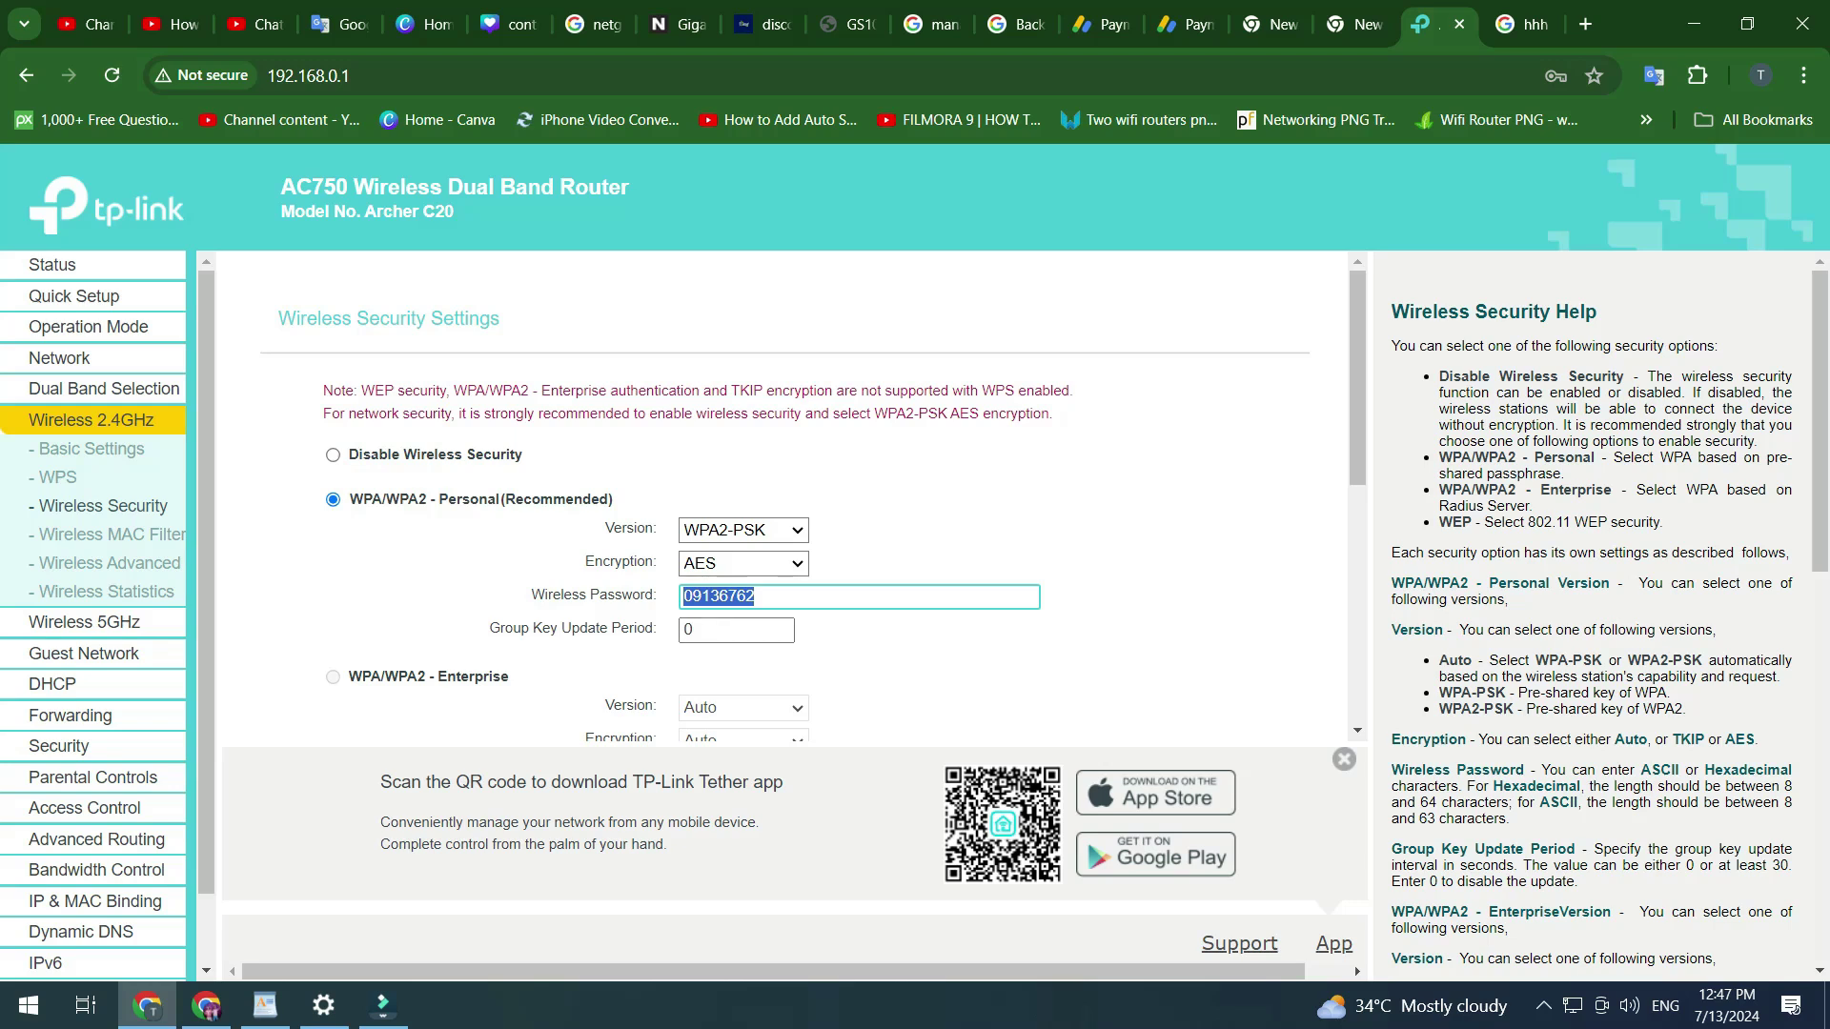
left_click(333, 455)
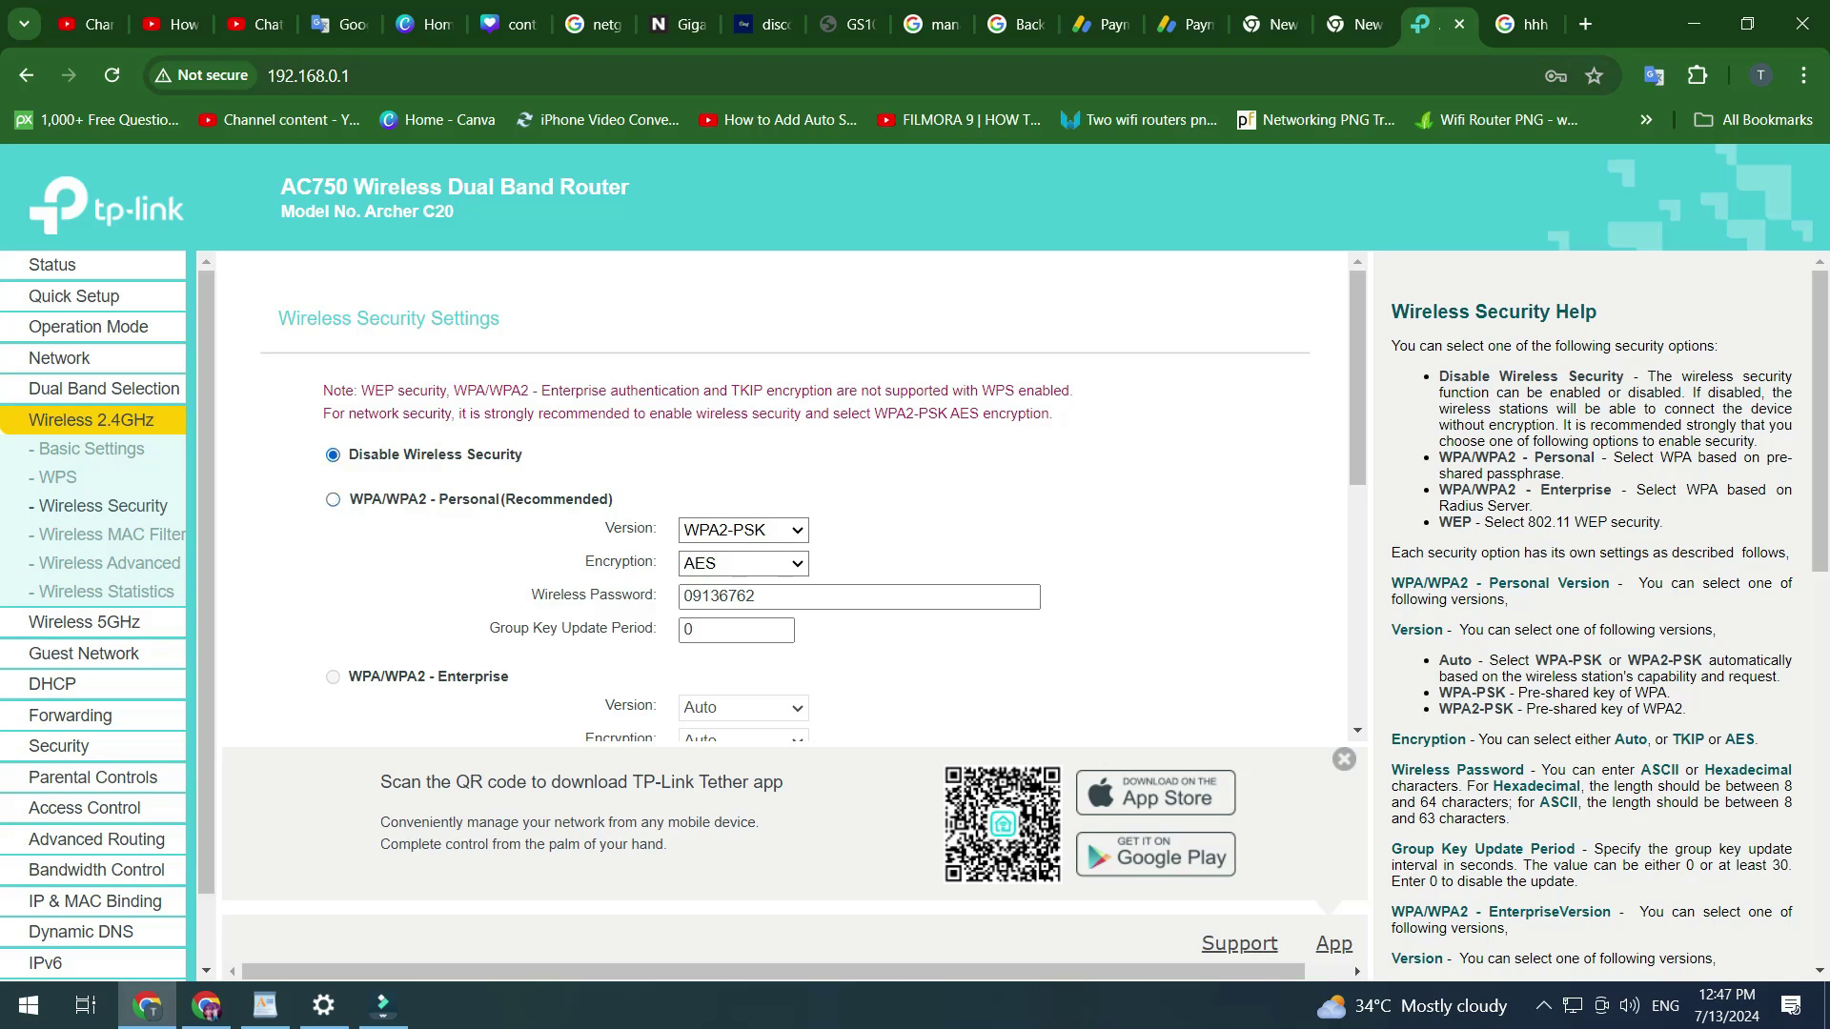
- Review the 5GHz wireless settings, network name, and 5GHz wireless security page
left_click(83, 621)
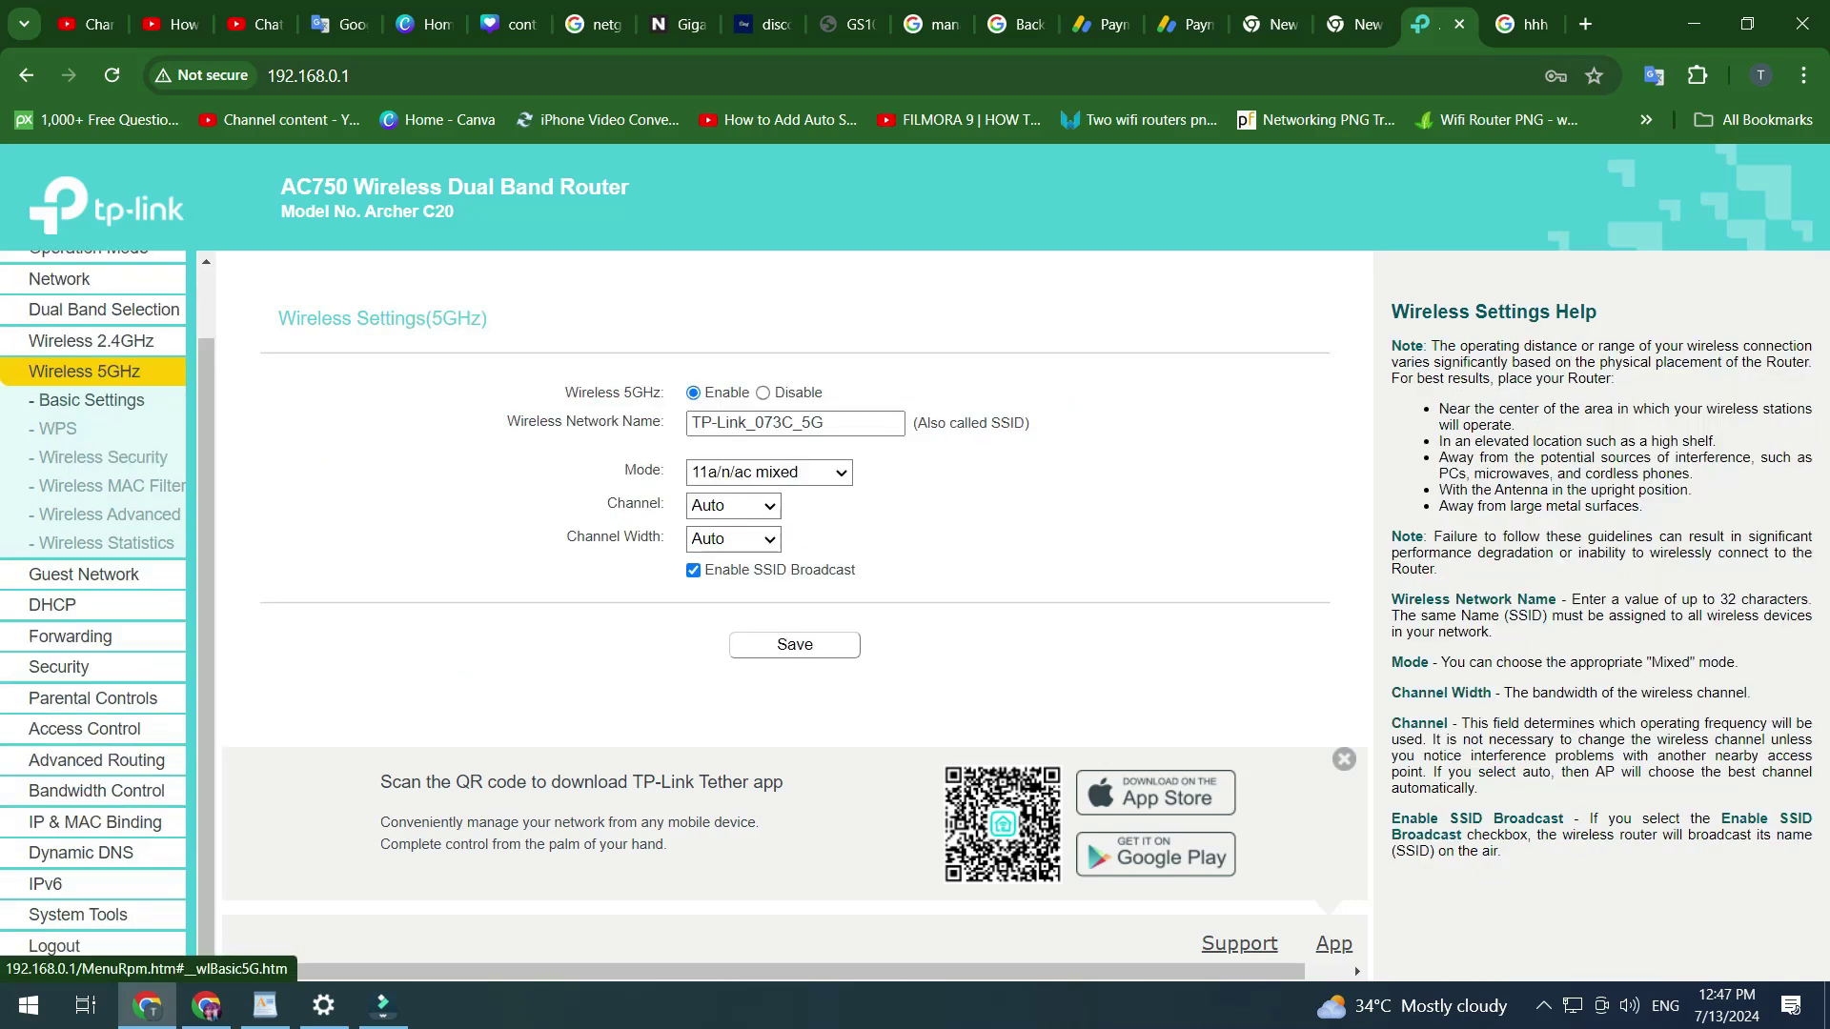
left_click_drag(826, 423, 690, 423)
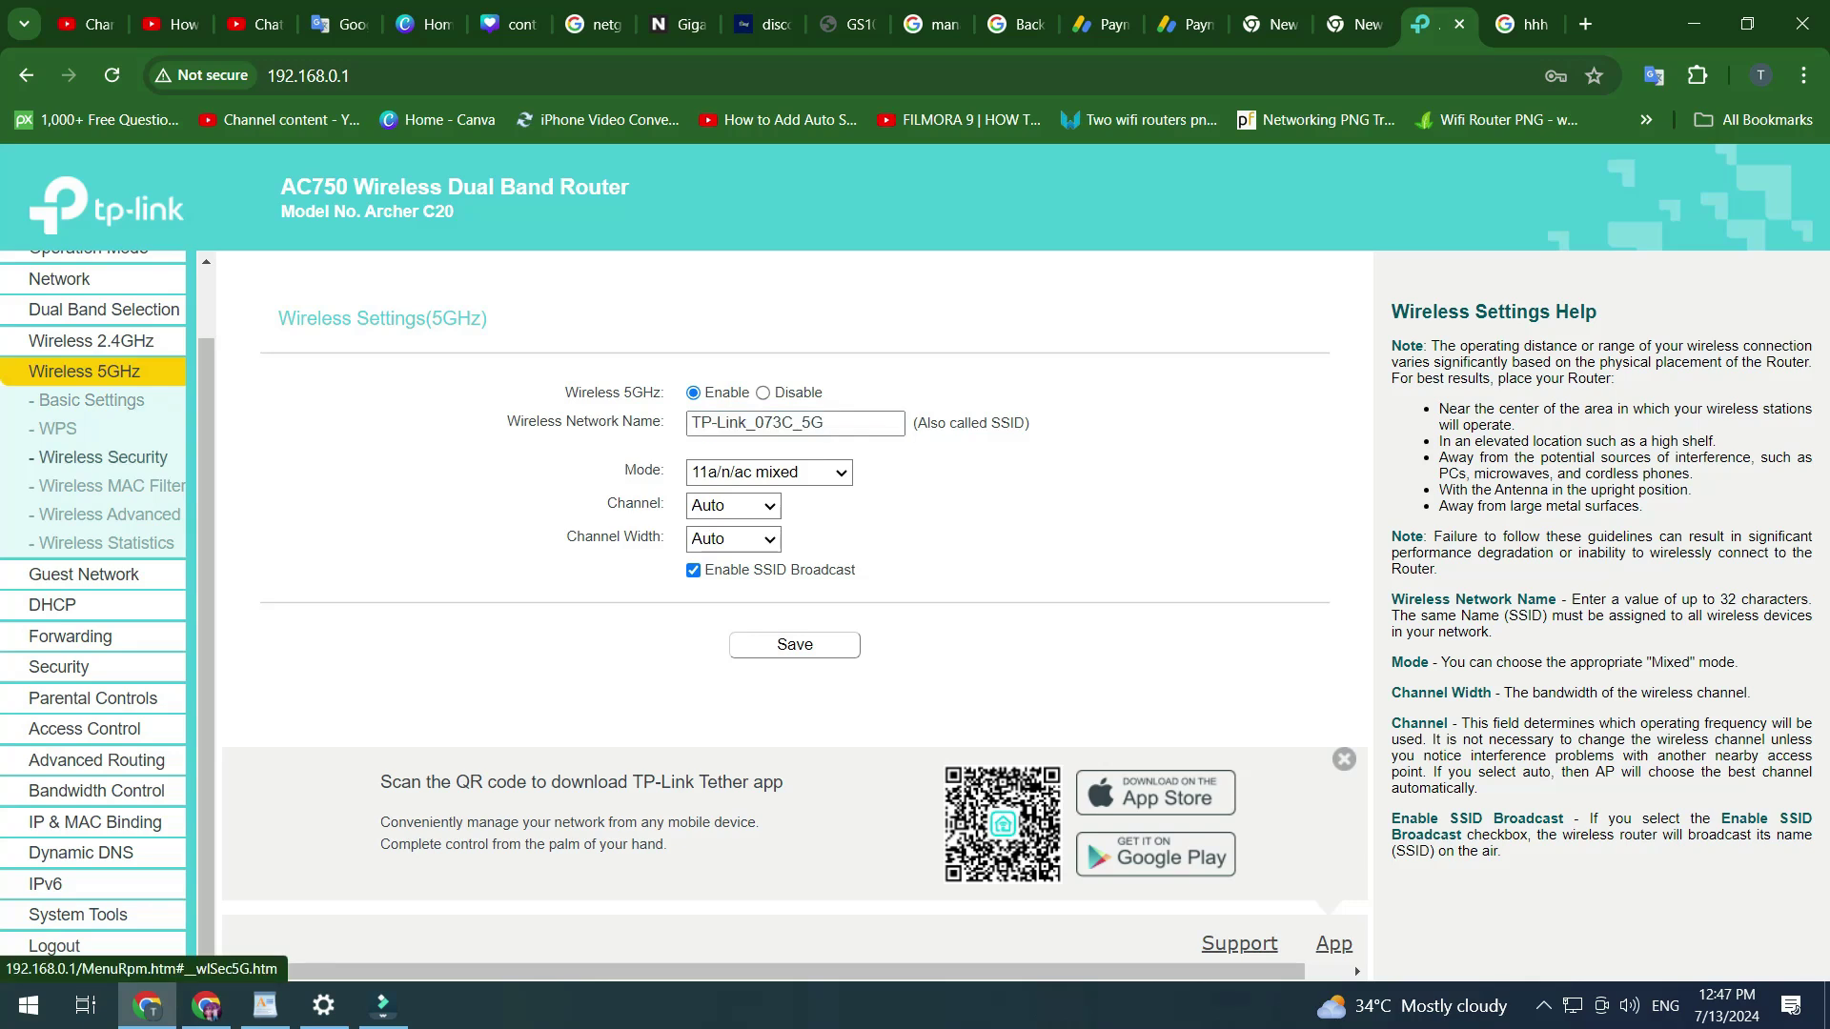
left_click(103, 457)
- Browse the Guest Network, DHCP, Security and Access Control pages, then Bandwidth Control
left_click(84, 573)
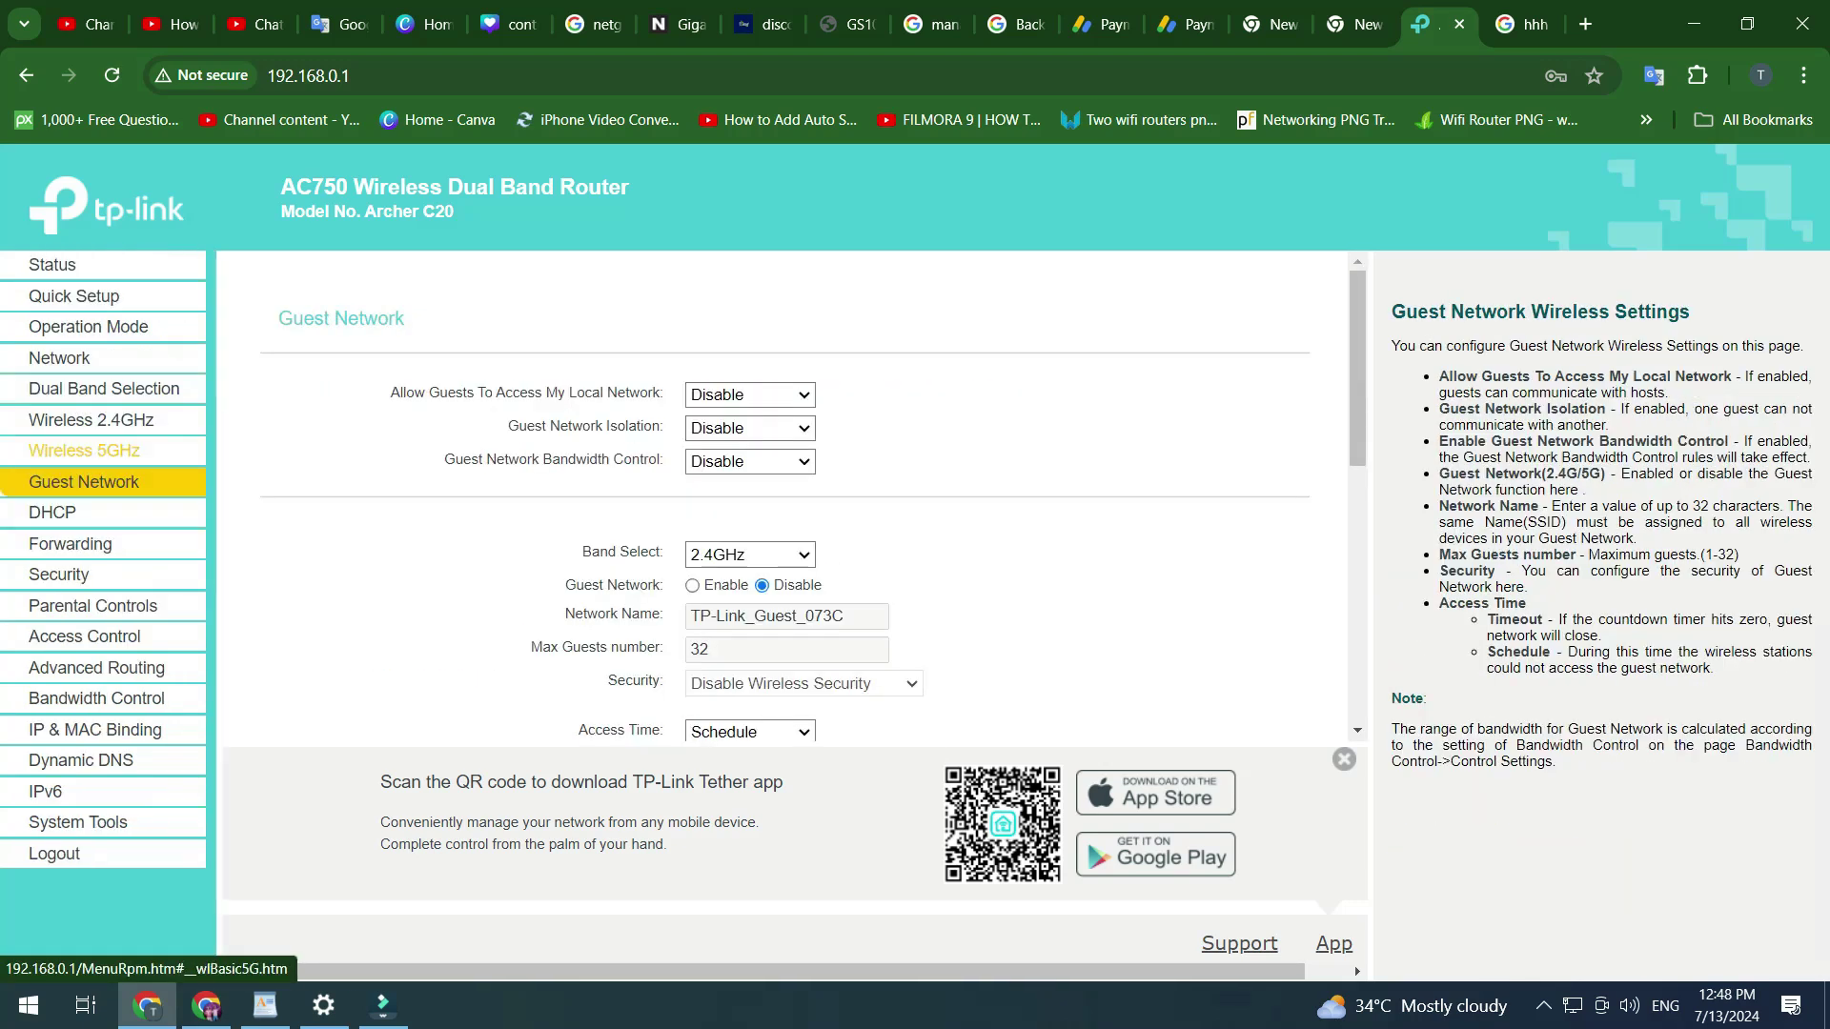
left_click(57, 512)
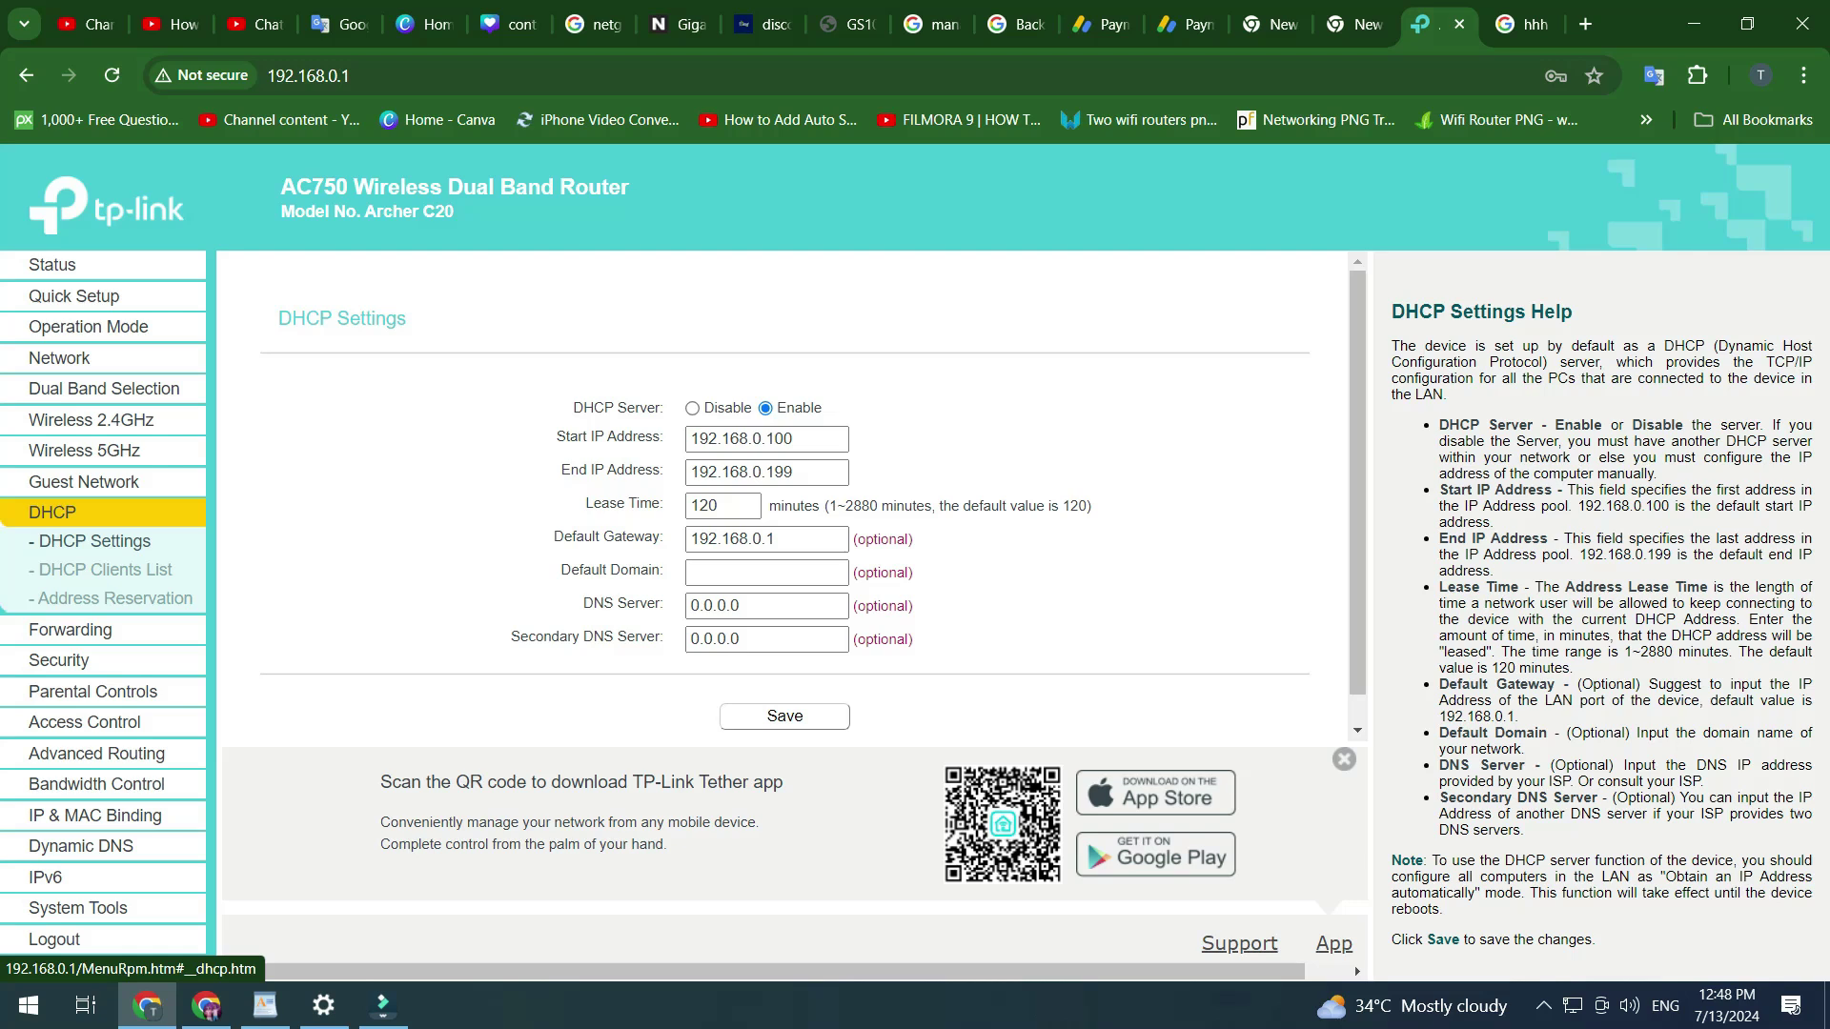
left_click(58, 659)
left_click(83, 693)
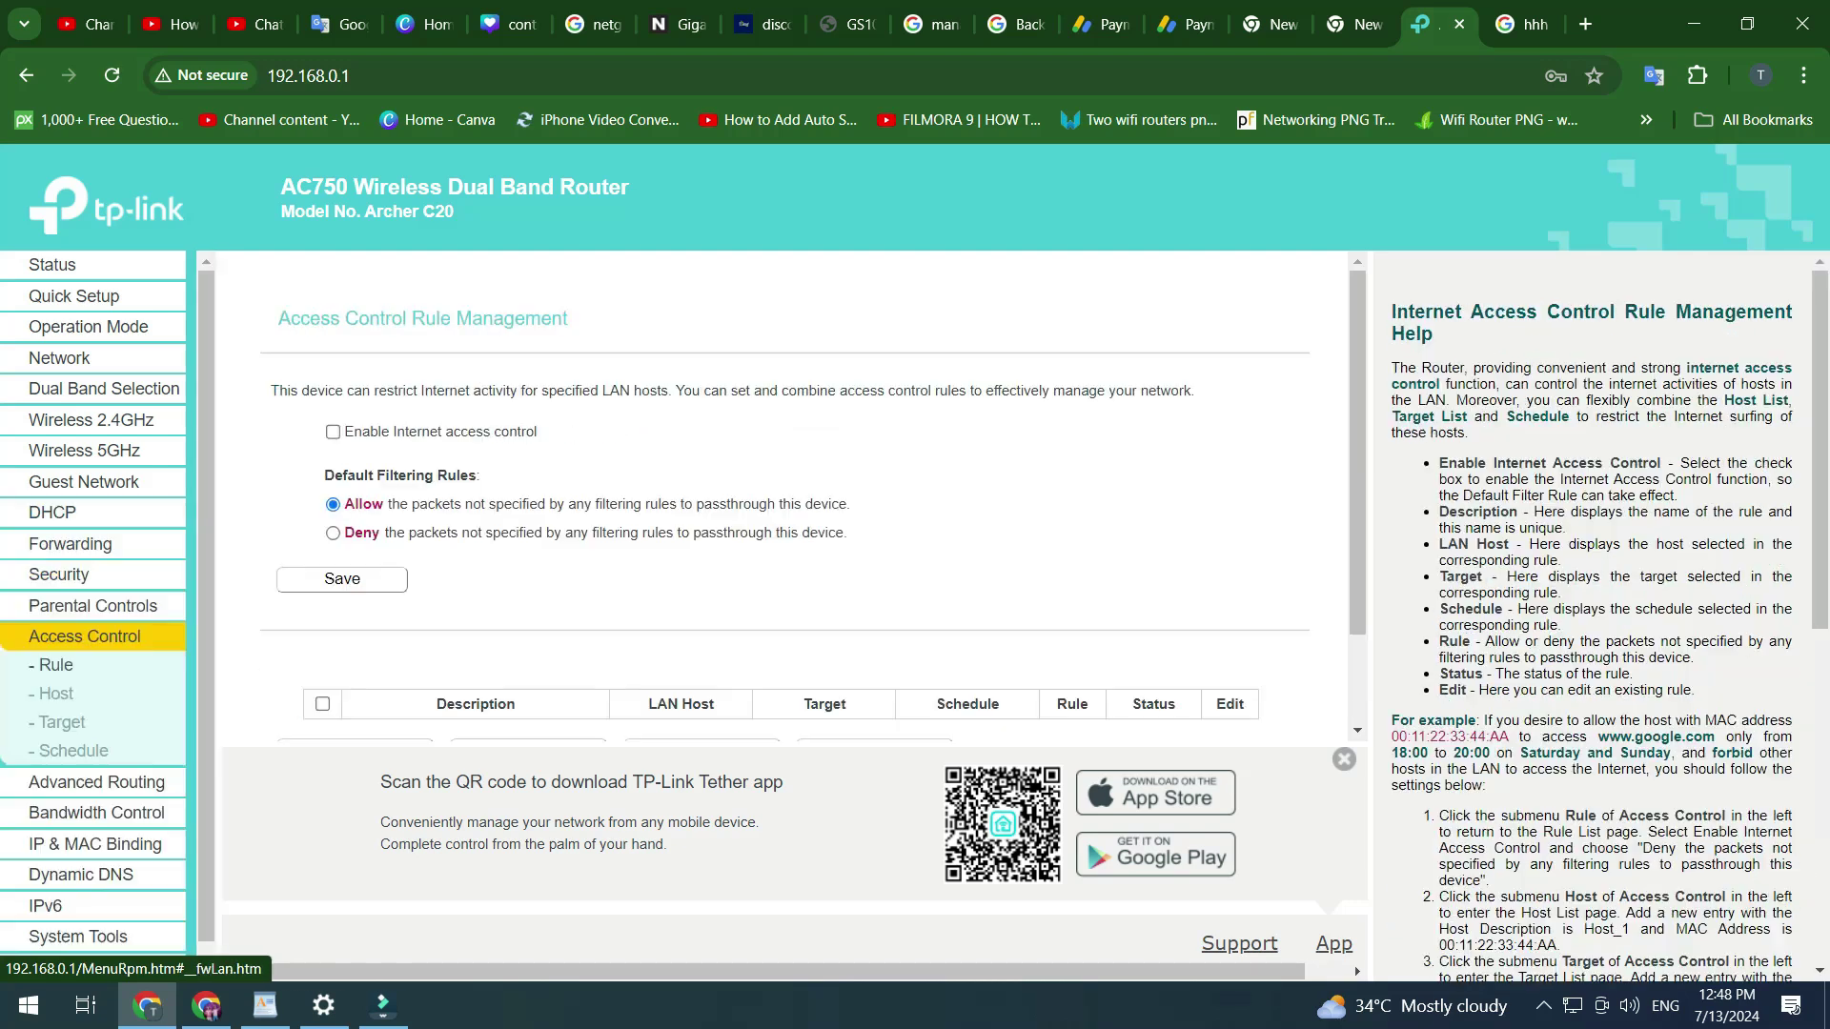
scroll(782, 495, "down", 2)
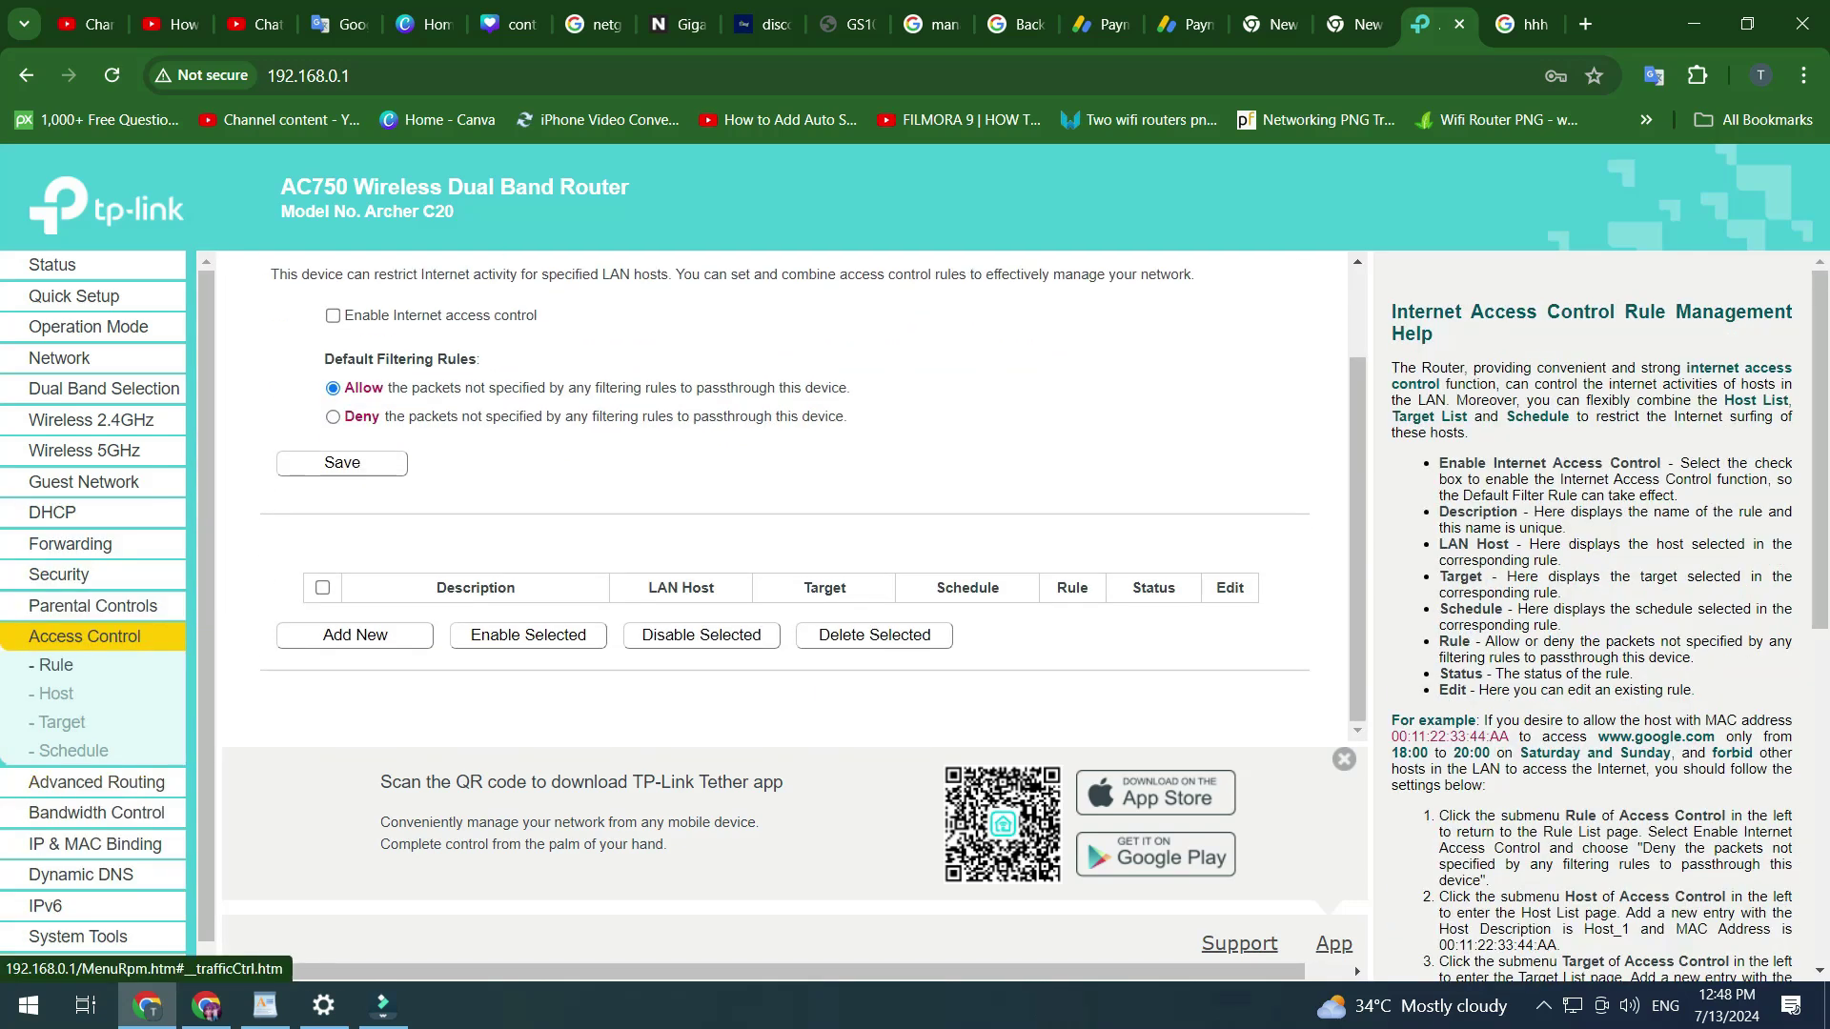
left_click(96, 813)
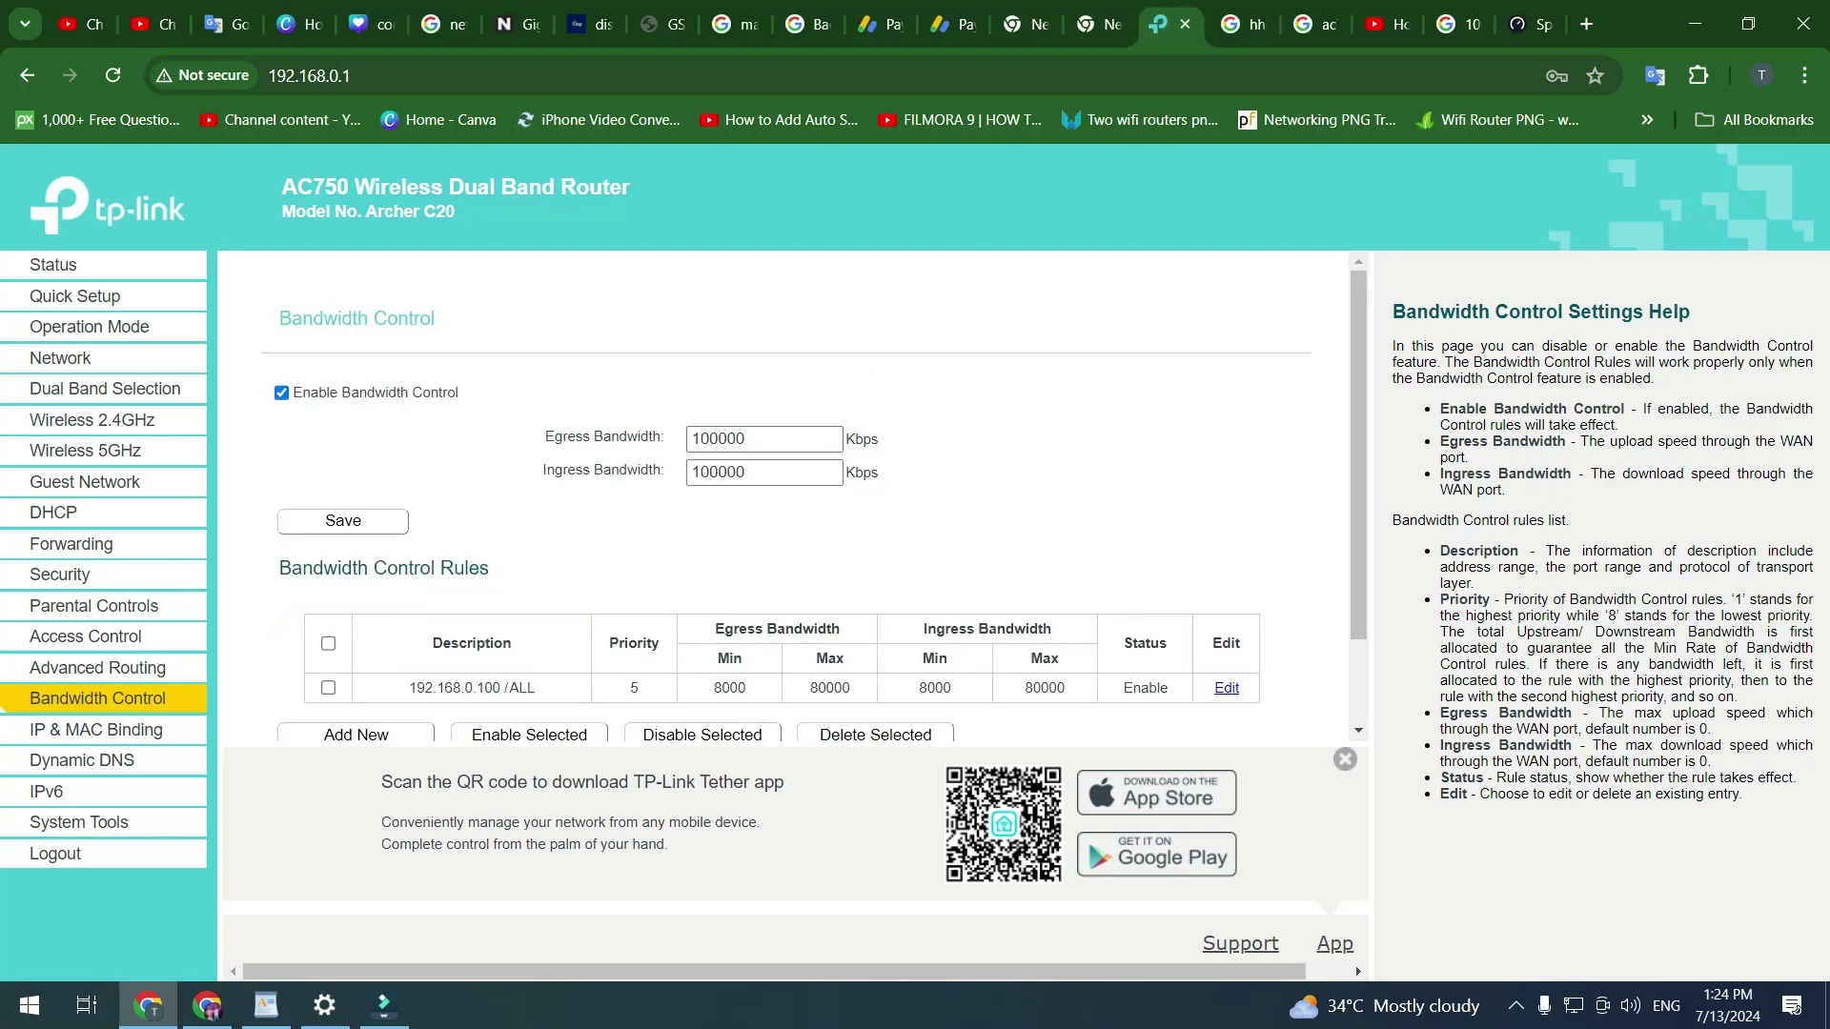
- Scroll through the Bandwidth Control rules, then view System Tools Time Settings
scroll(791, 495, "down", 2)
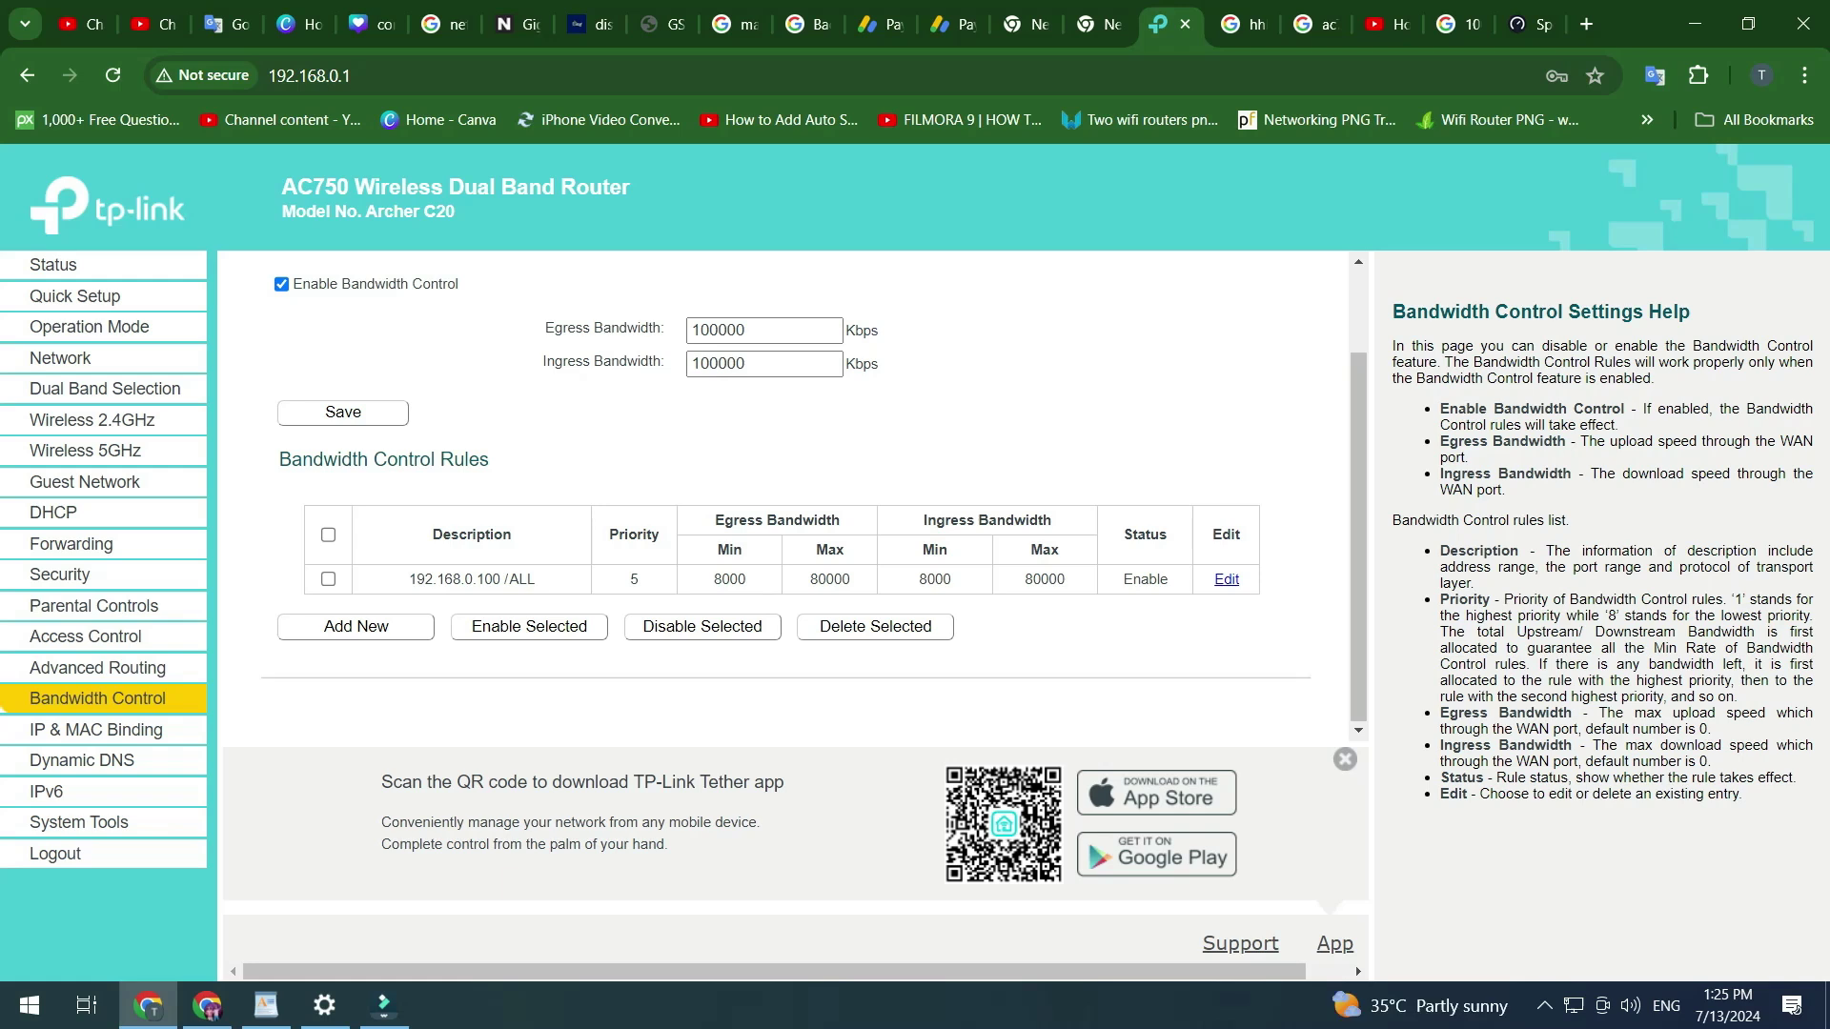
left_click(78, 821)
scroll(93, 610, "down", 1)
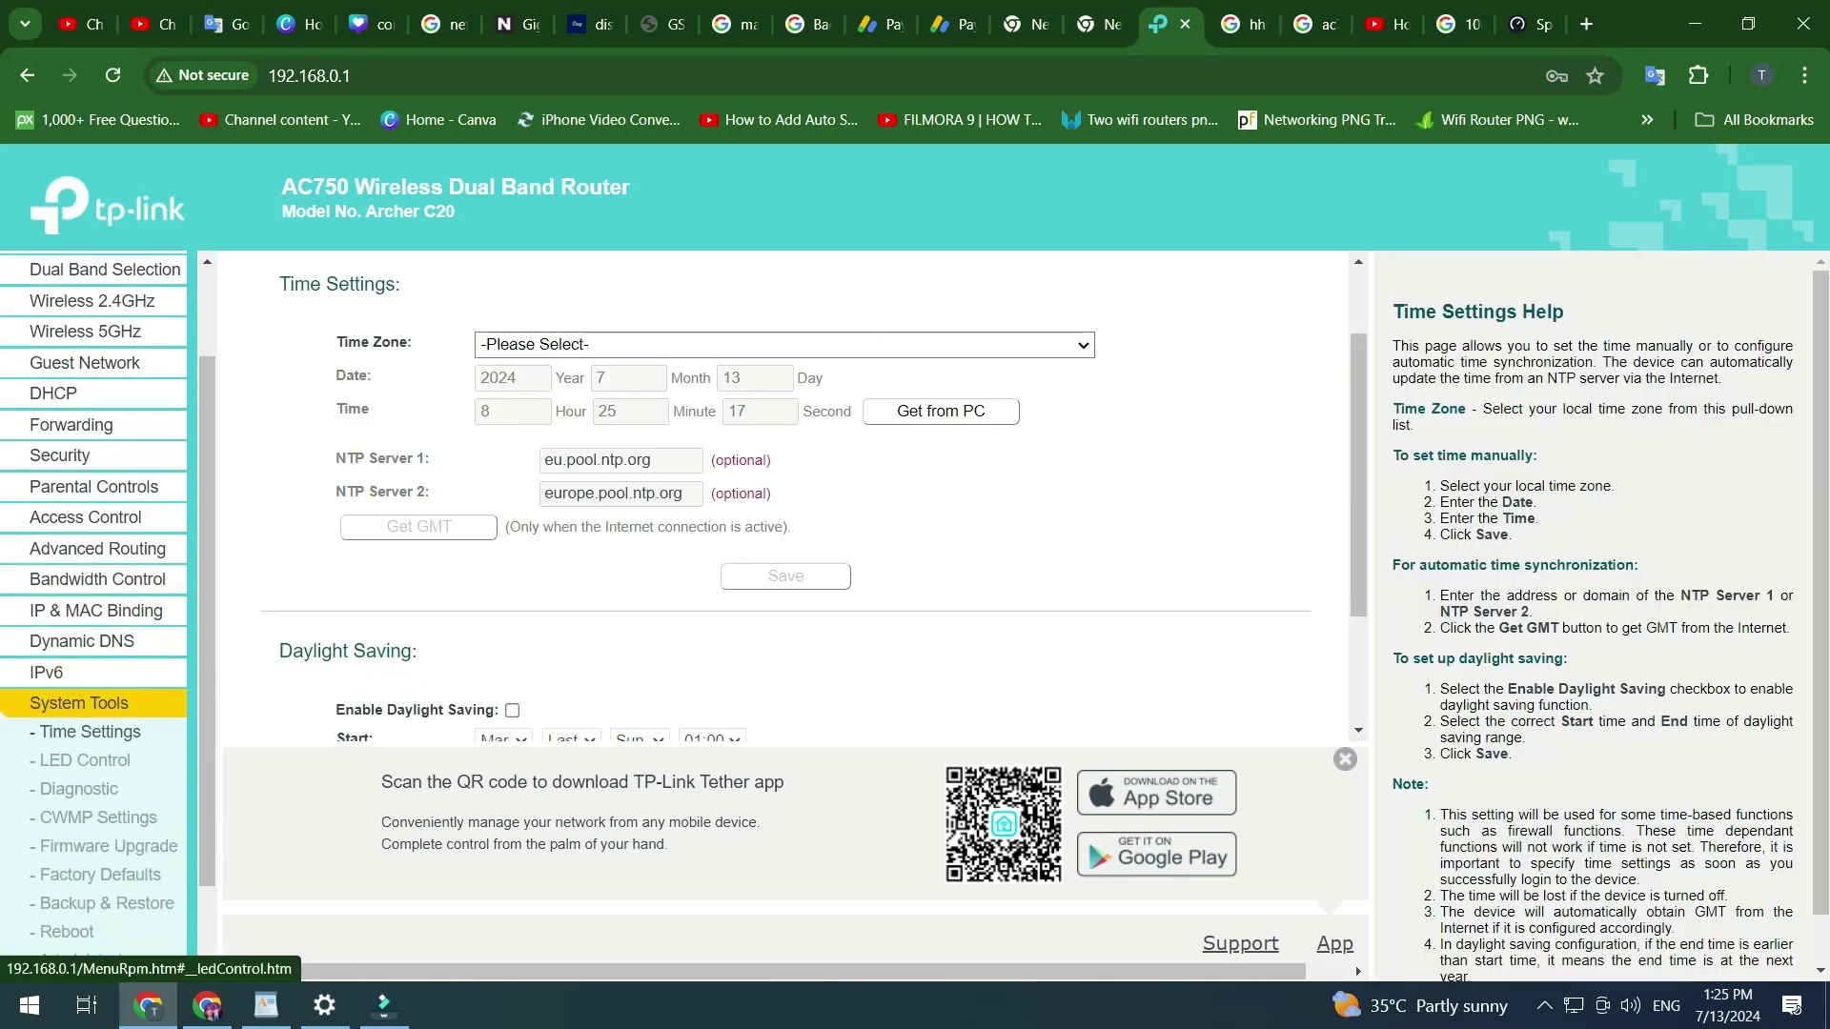
- Restore factory defaults from System Tools > Factory Defaults and confirm the reset
scroll(85, 760, "down", 1)
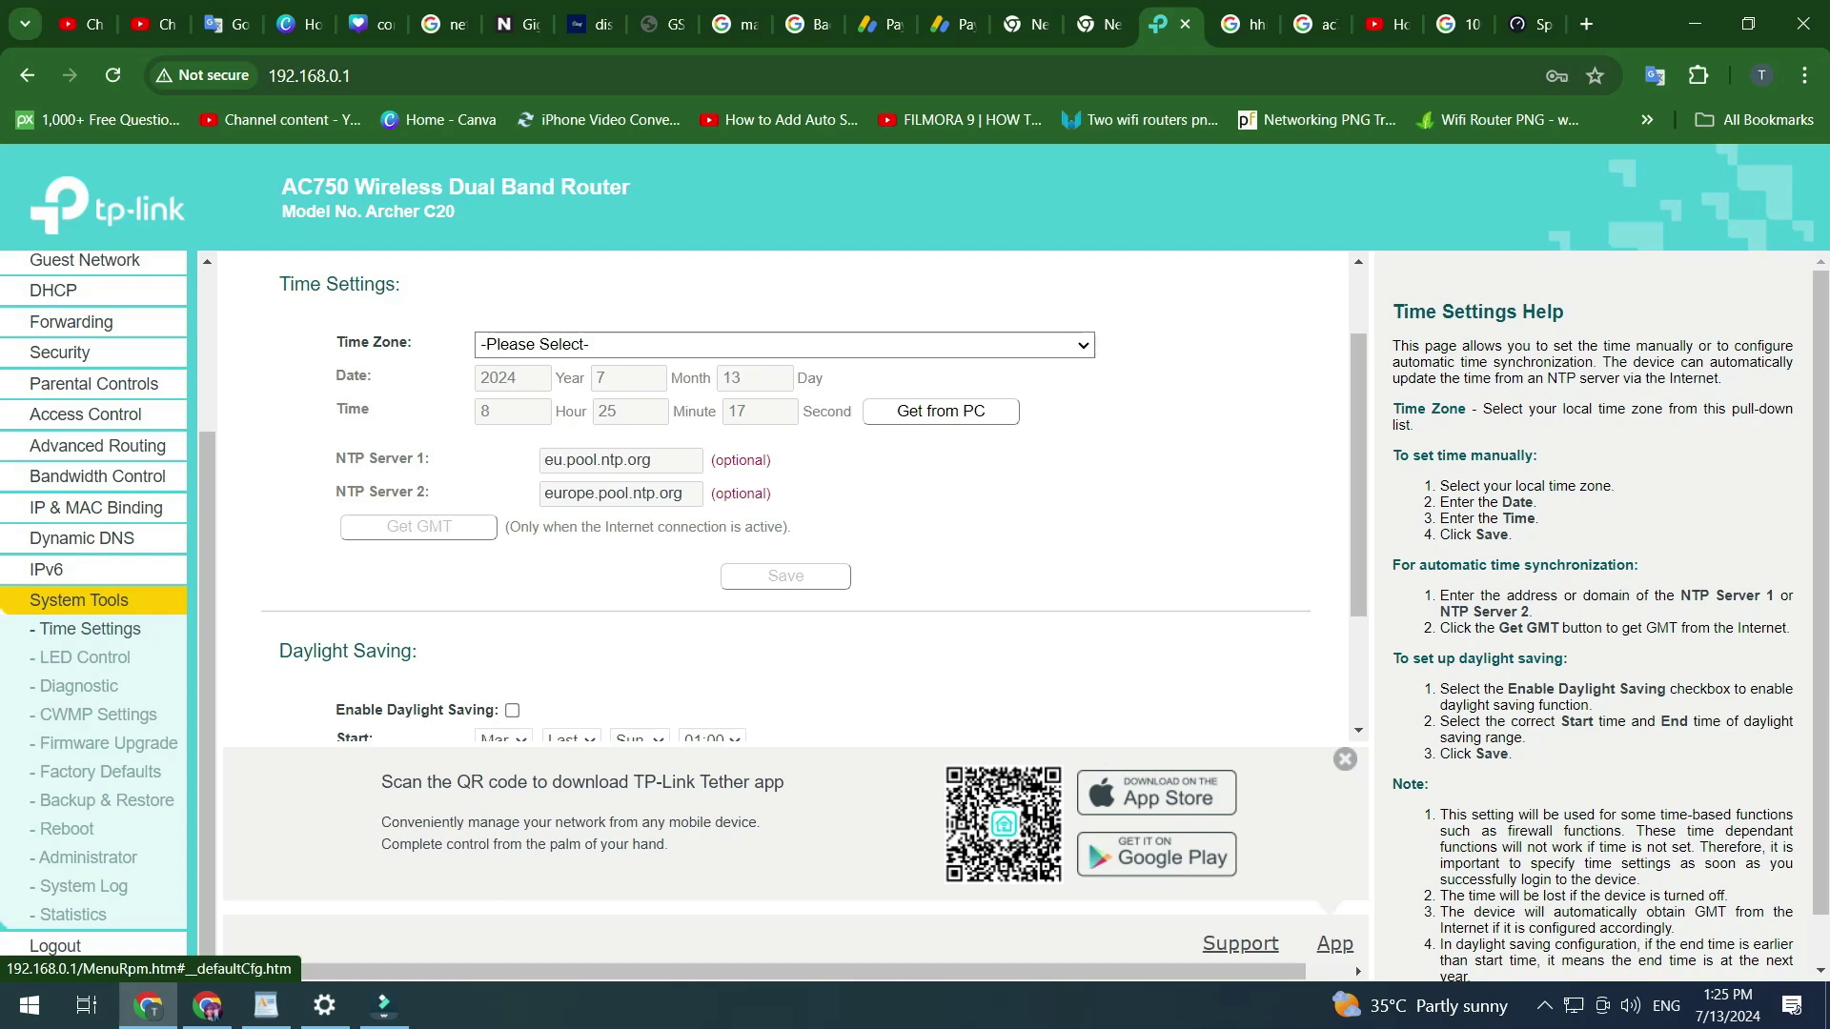
left_click(100, 771)
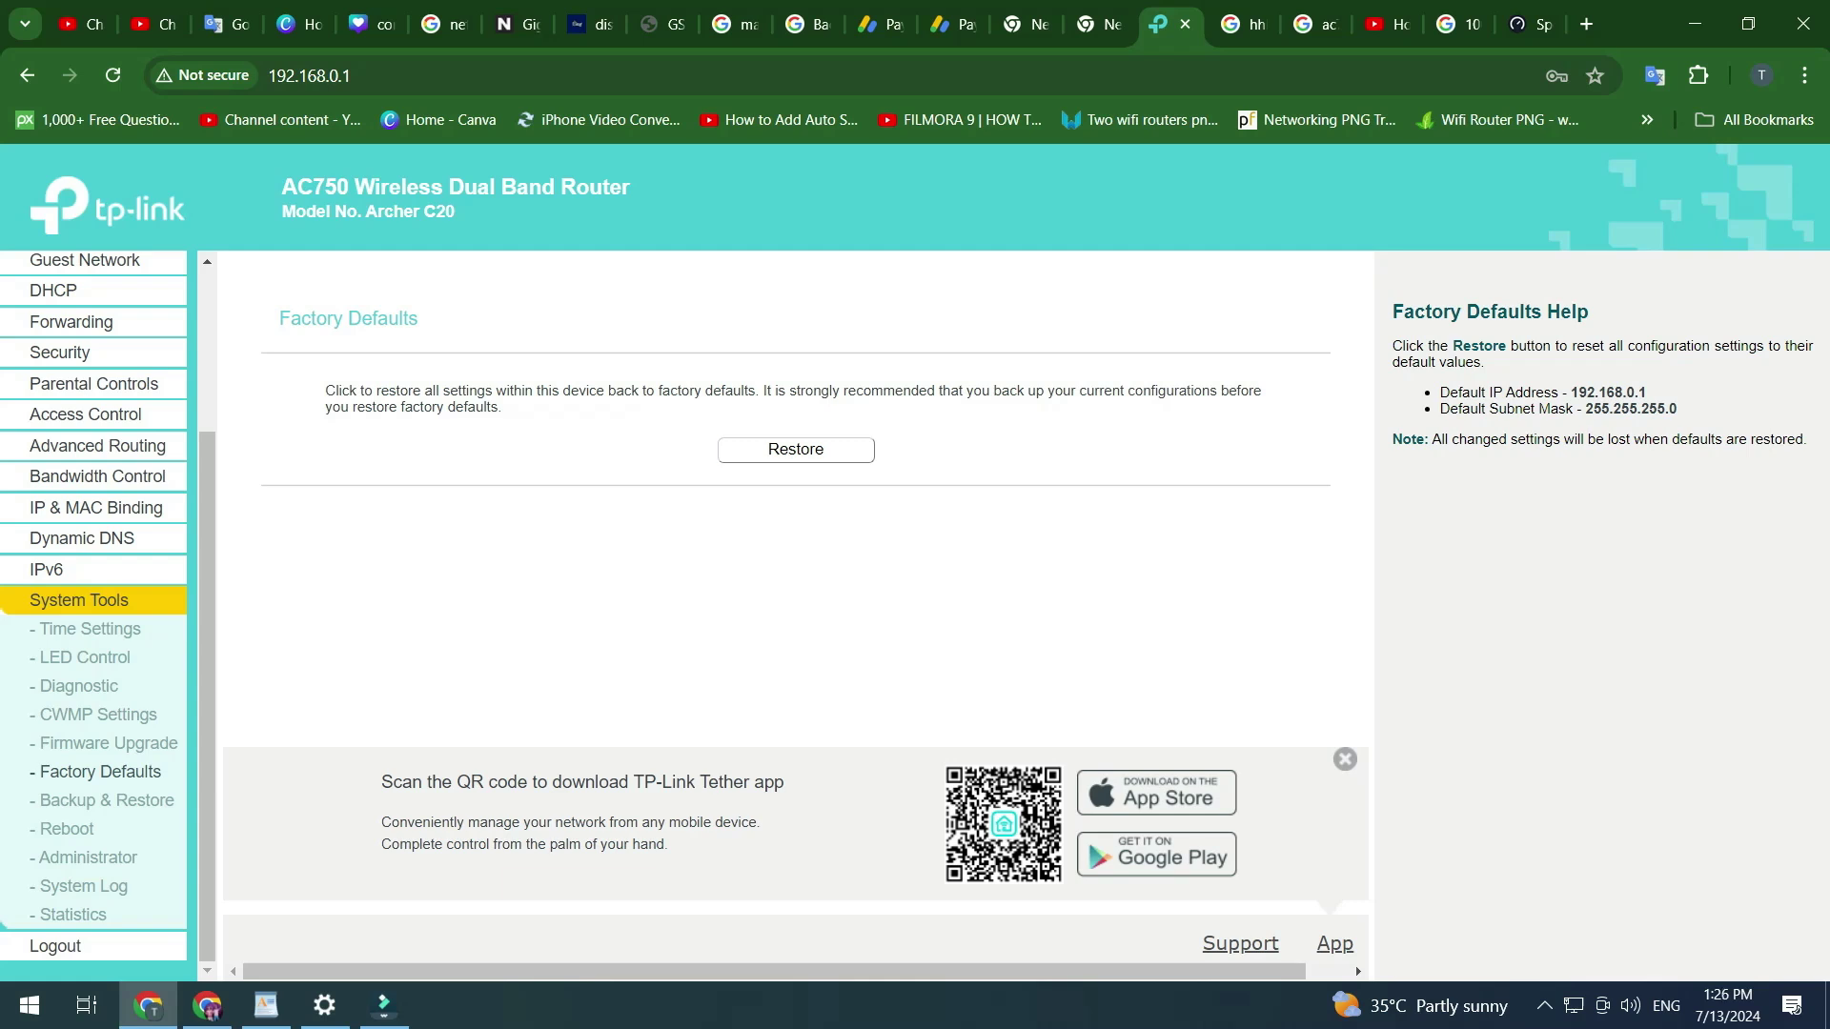
left_click(796, 449)
key("Return")
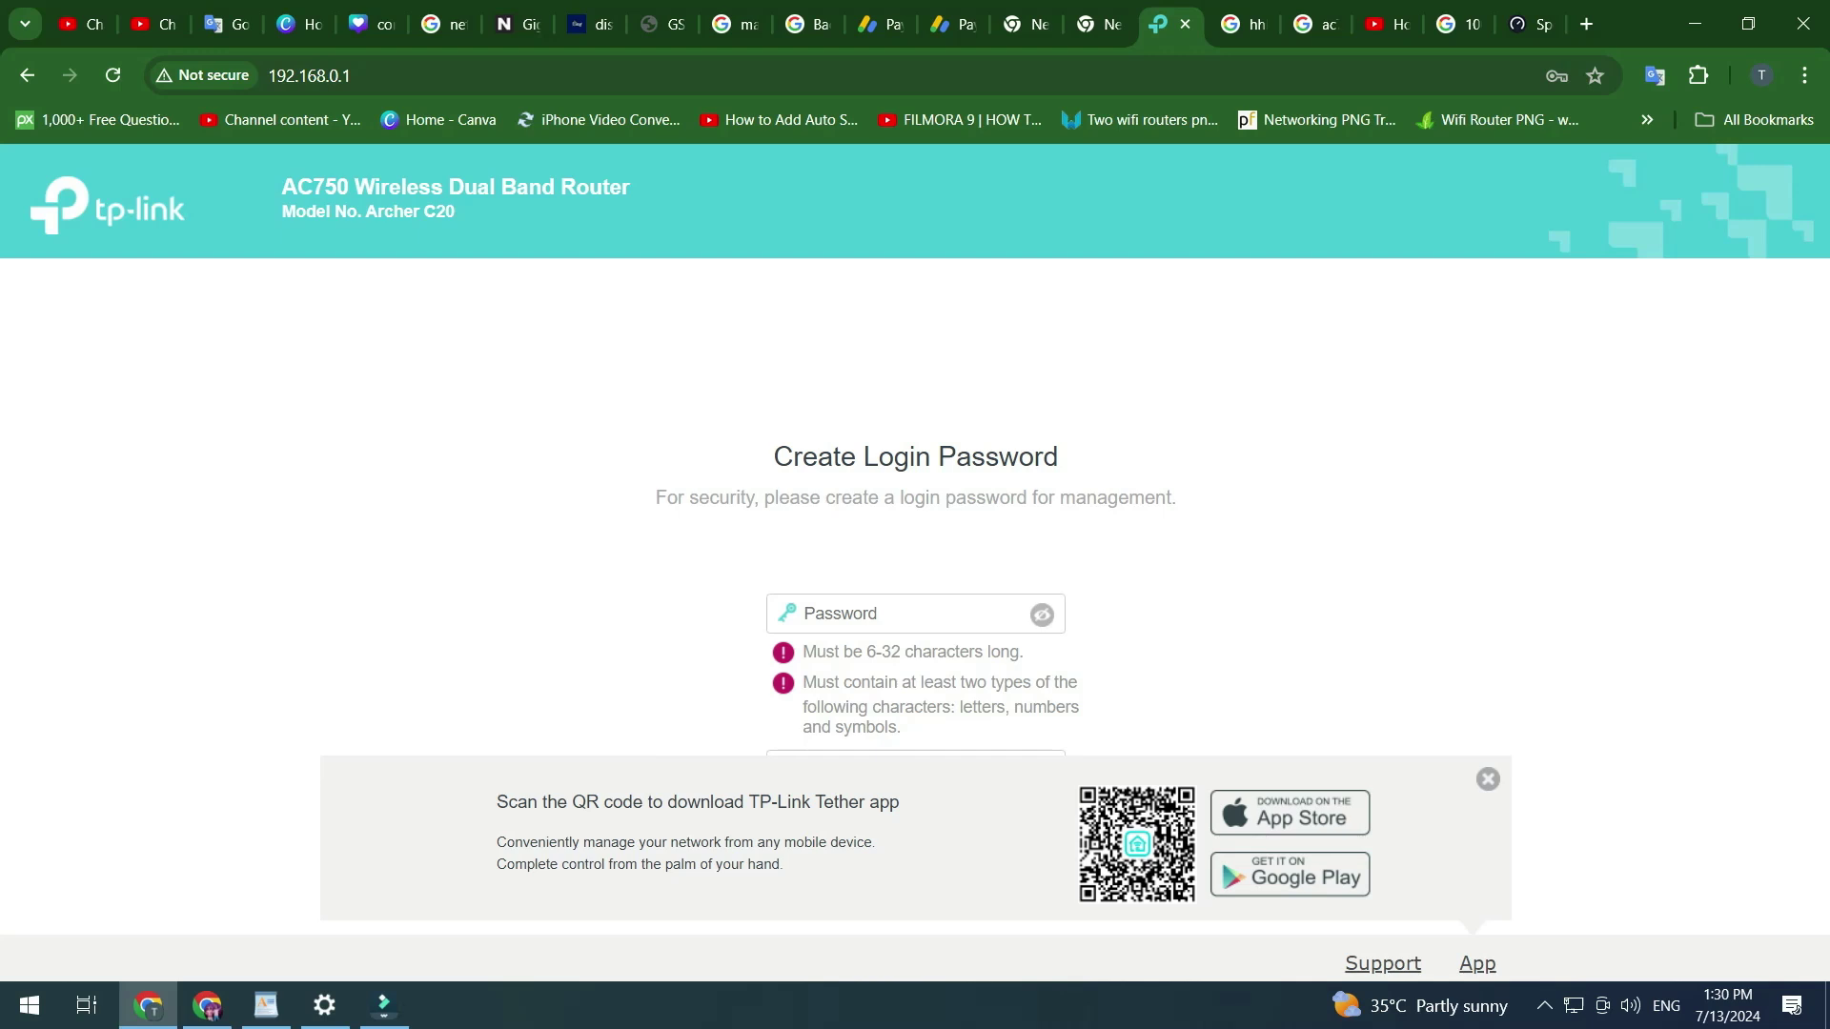
left_click(896, 612)
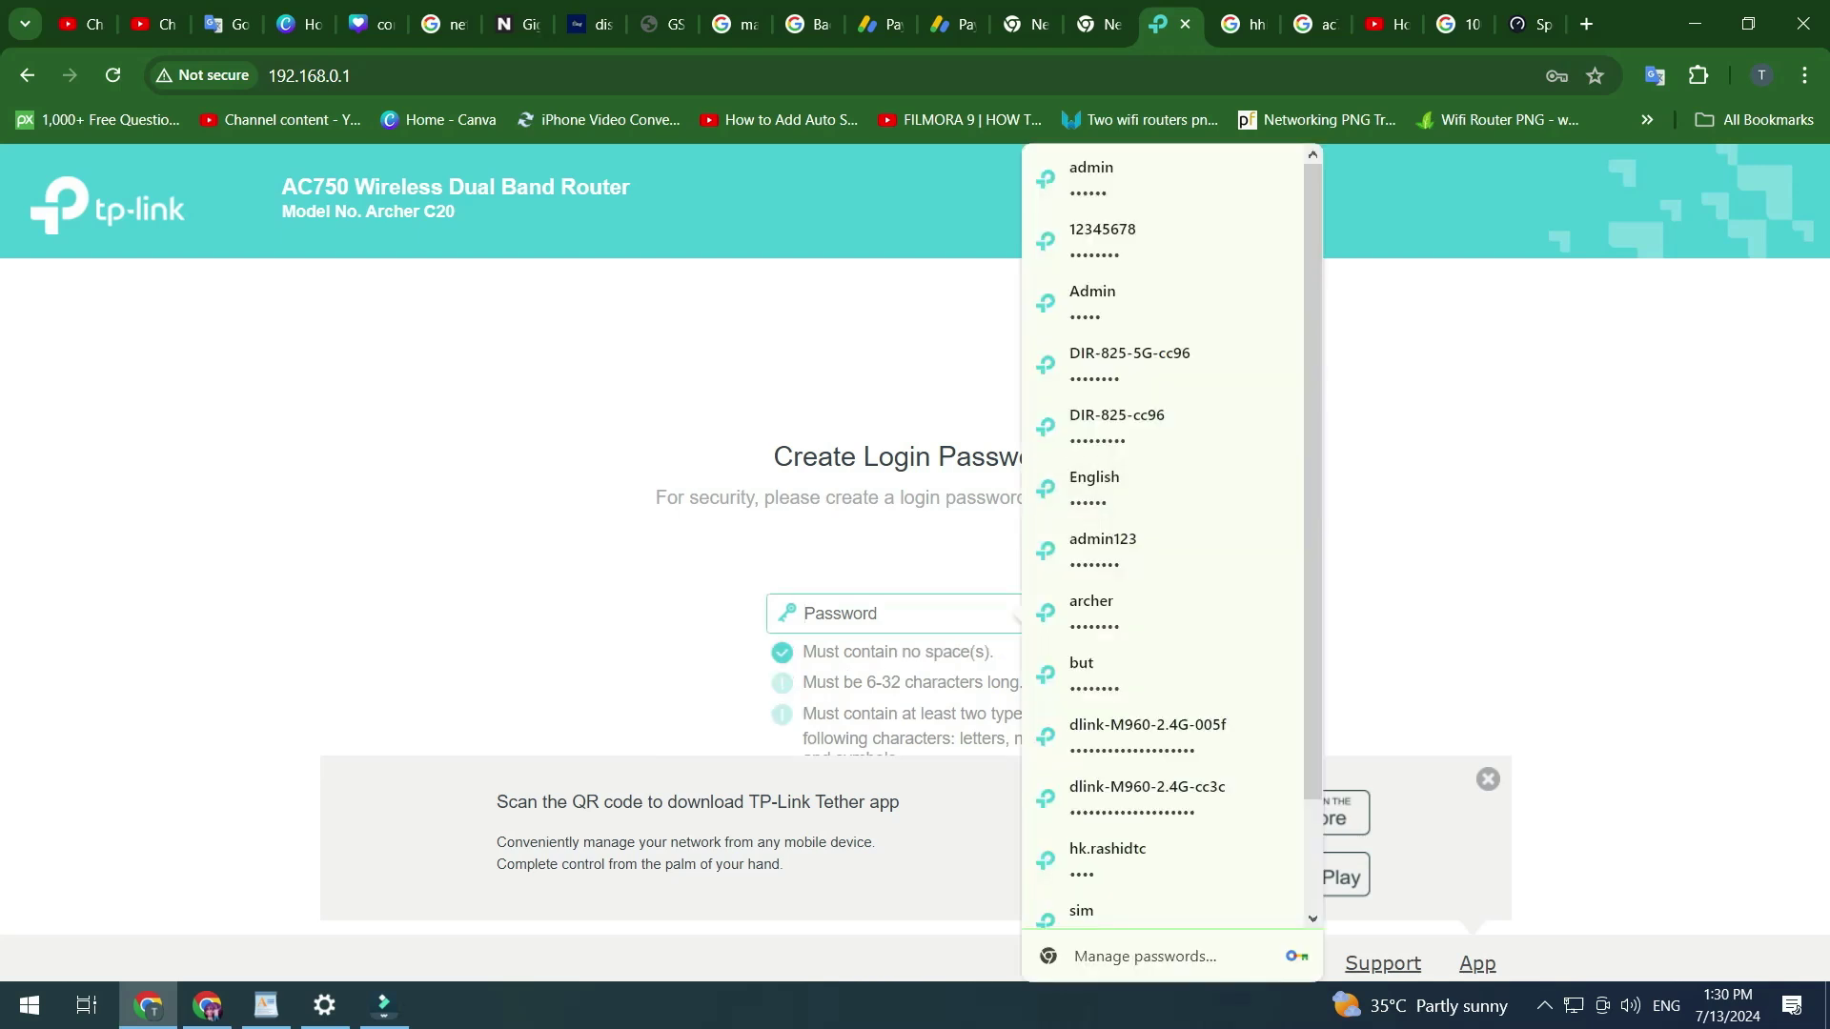
key("Tab")
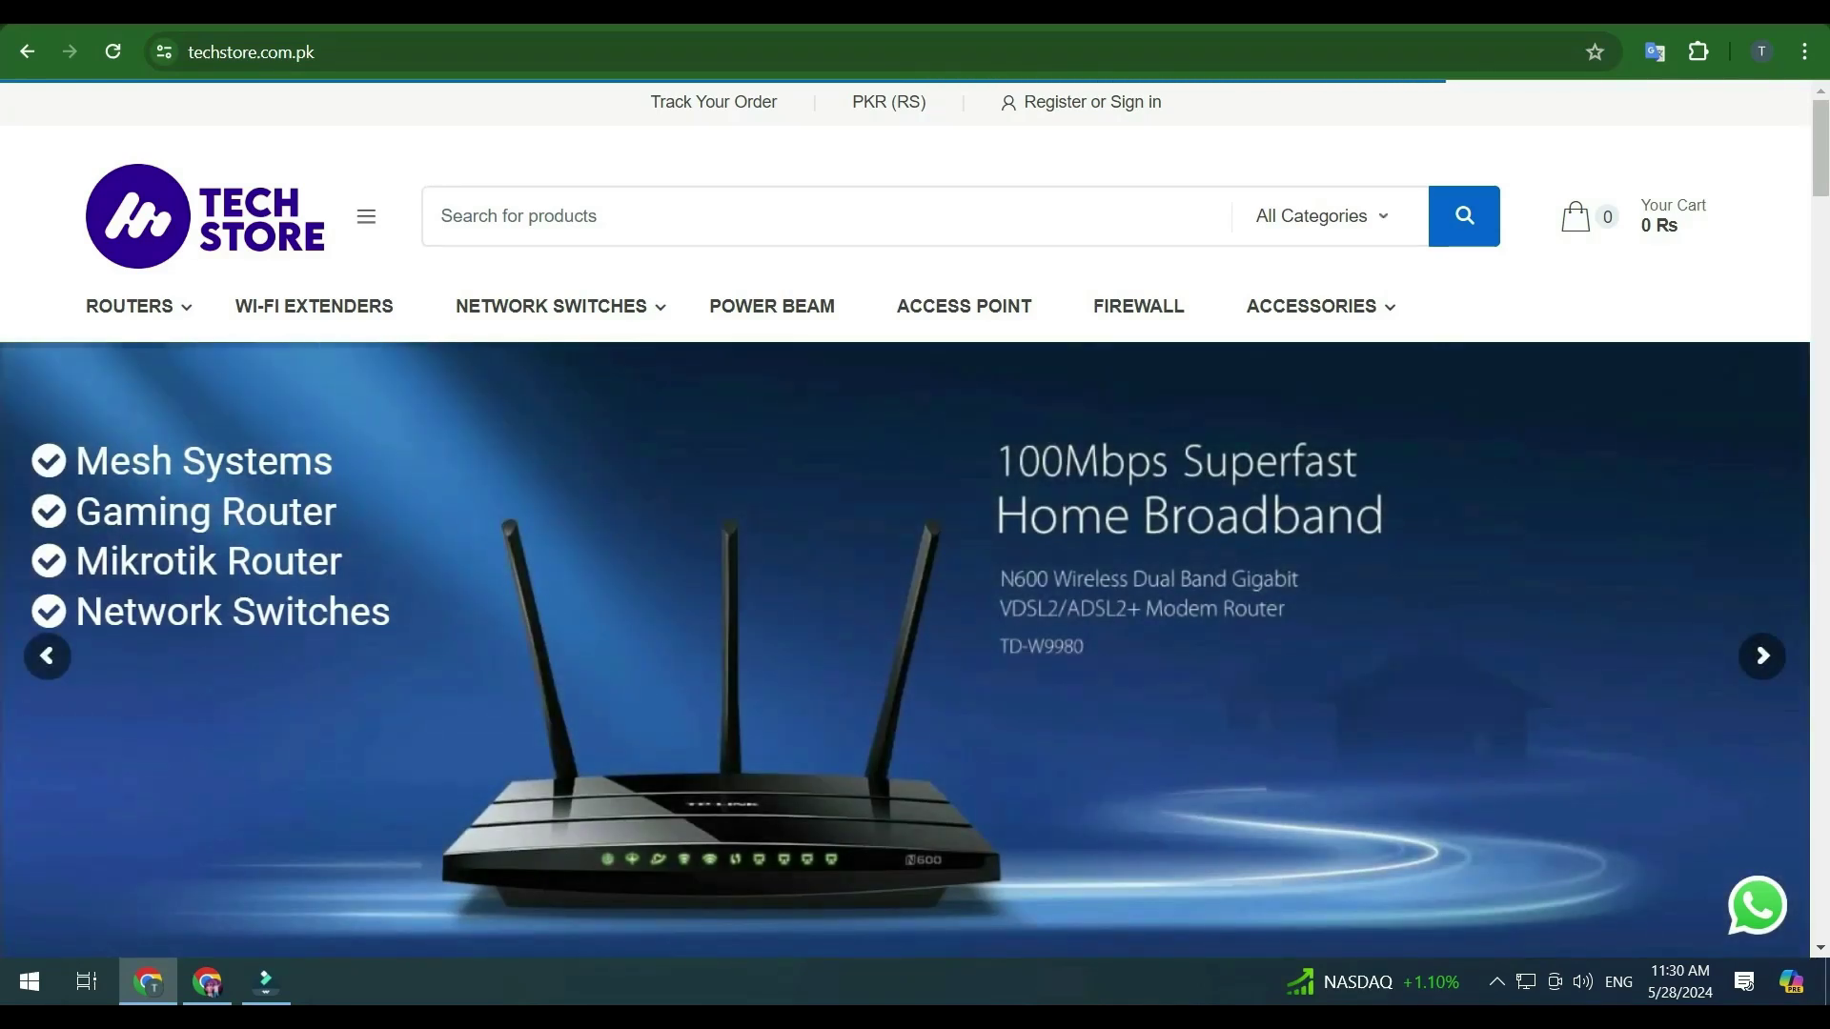
scroll(905, 519, "down", 3)
scroll(905, 520, "up", 3)
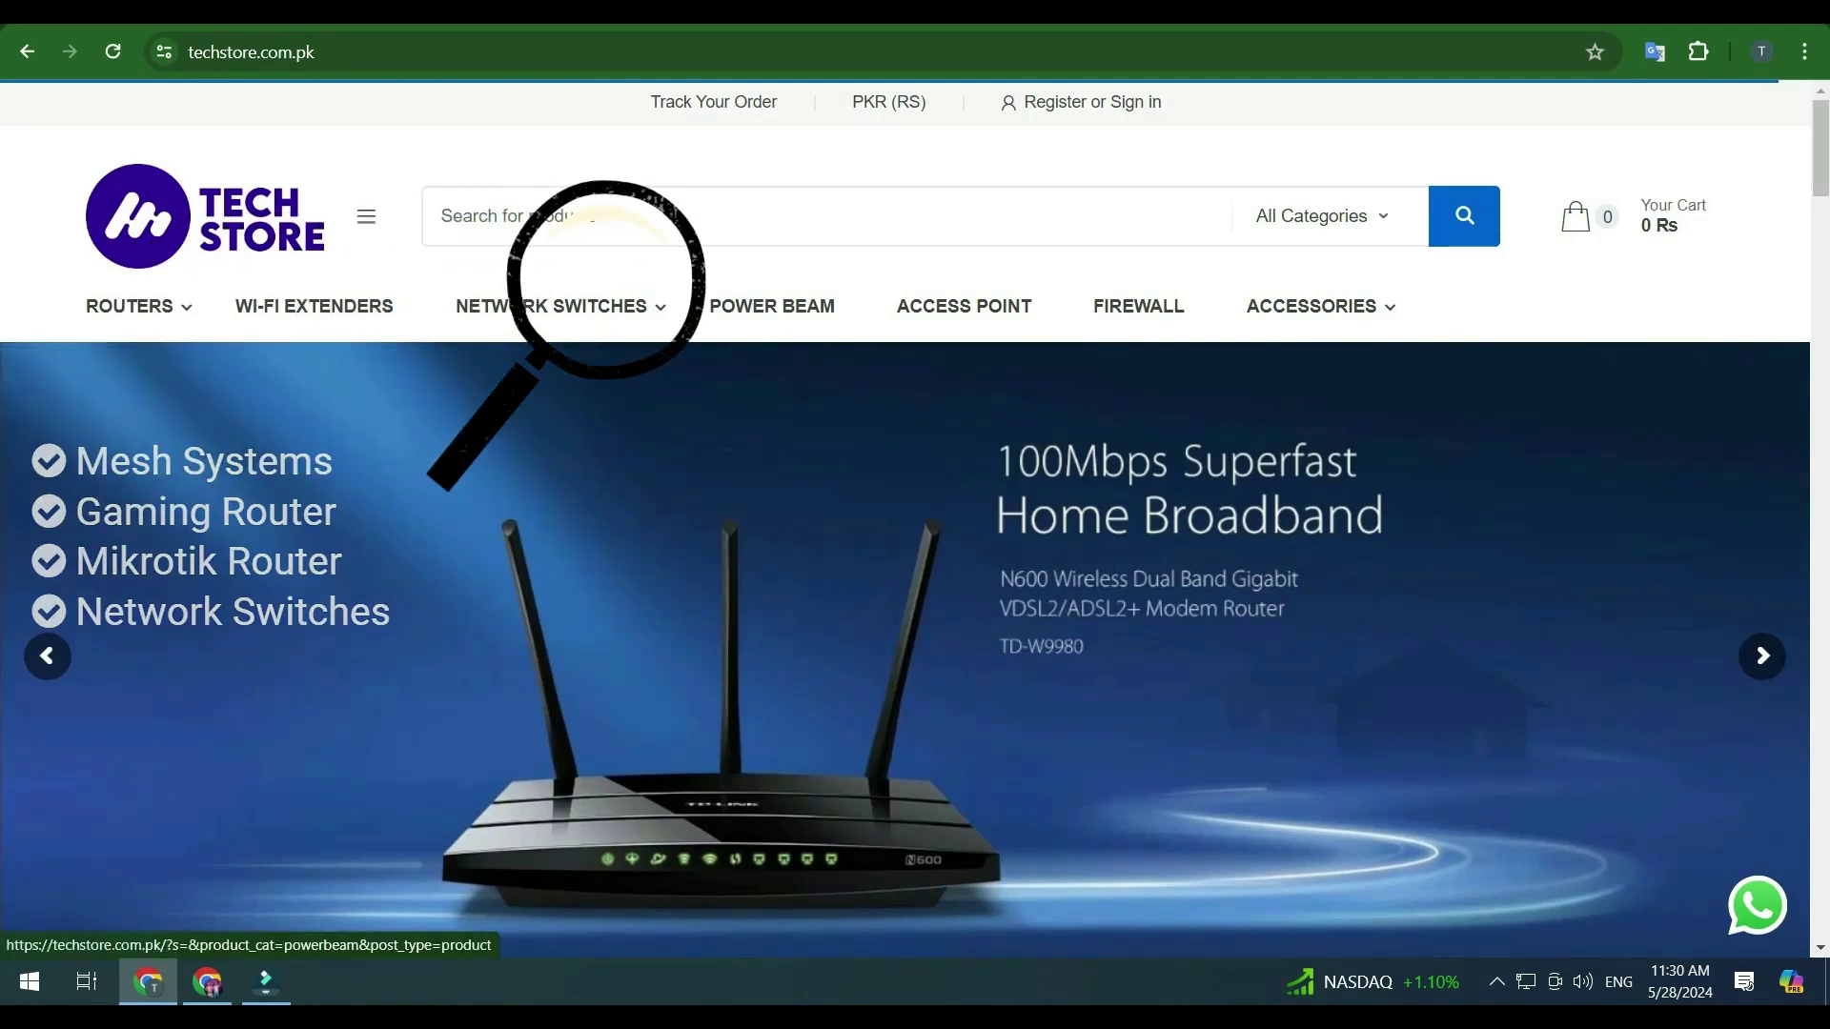
scroll(739, 553, "down", 8)
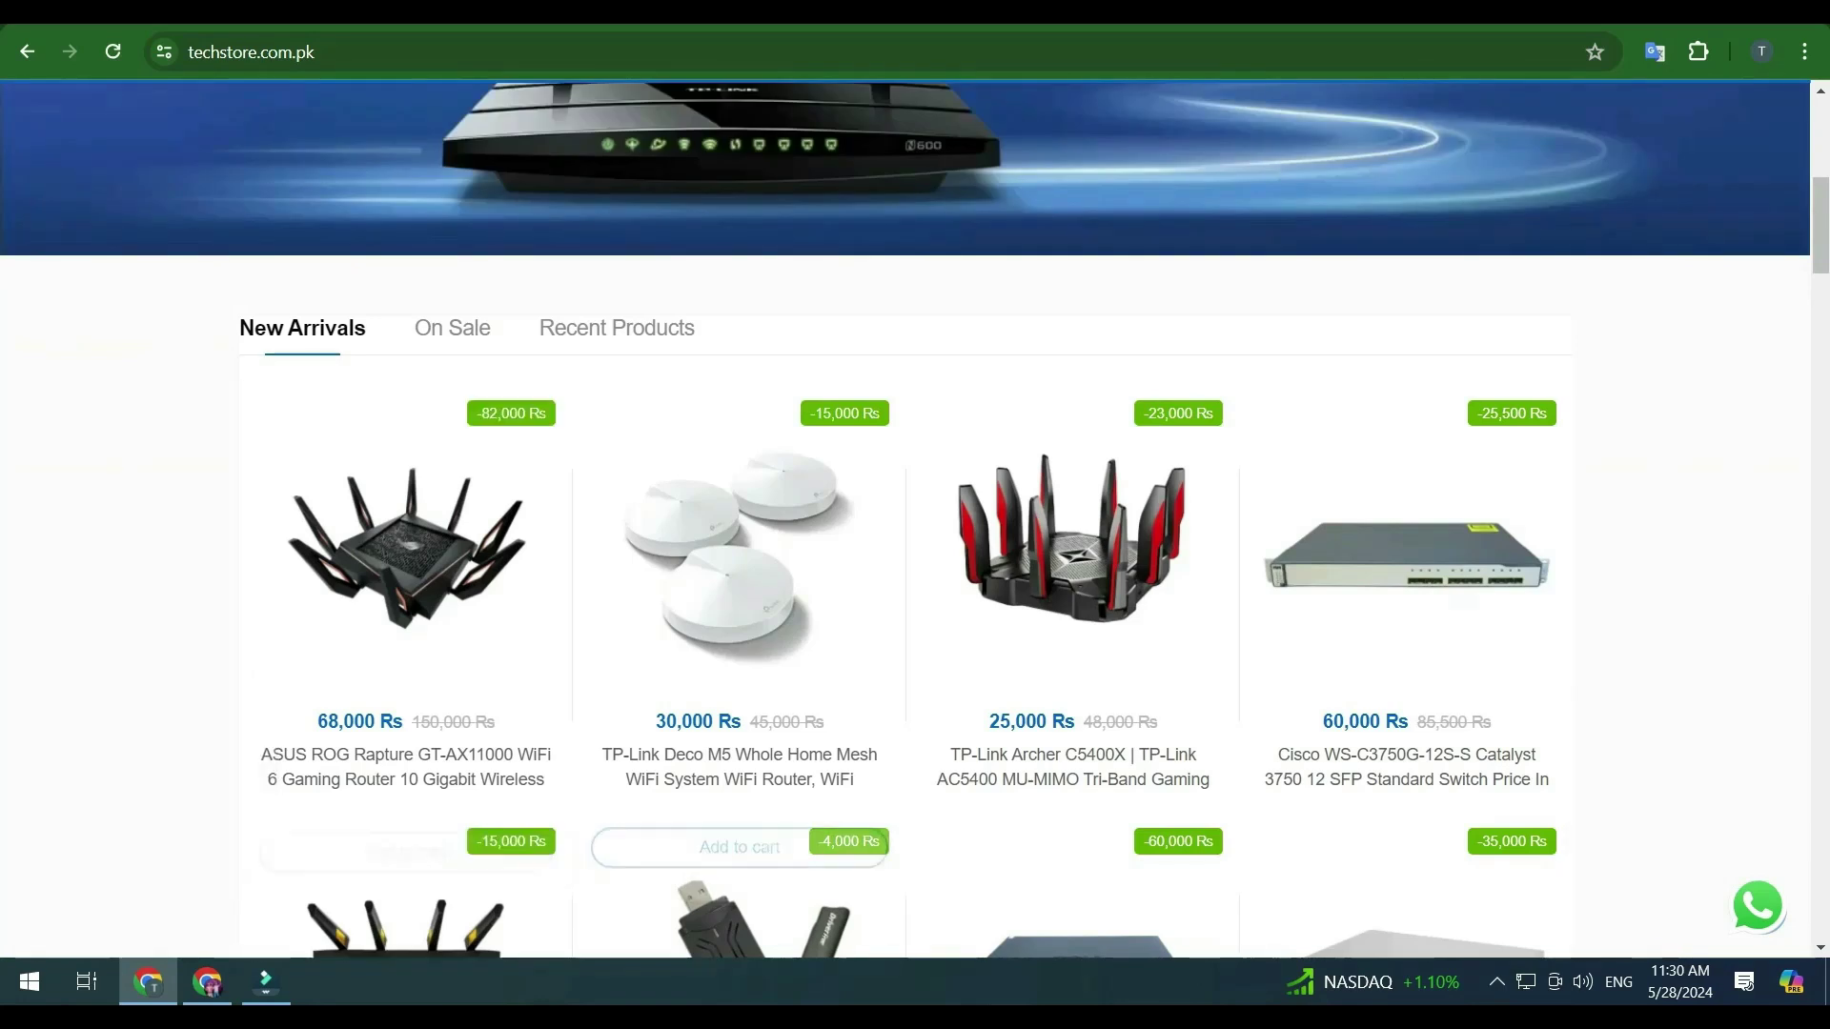
scroll(739, 477, "down", 4)
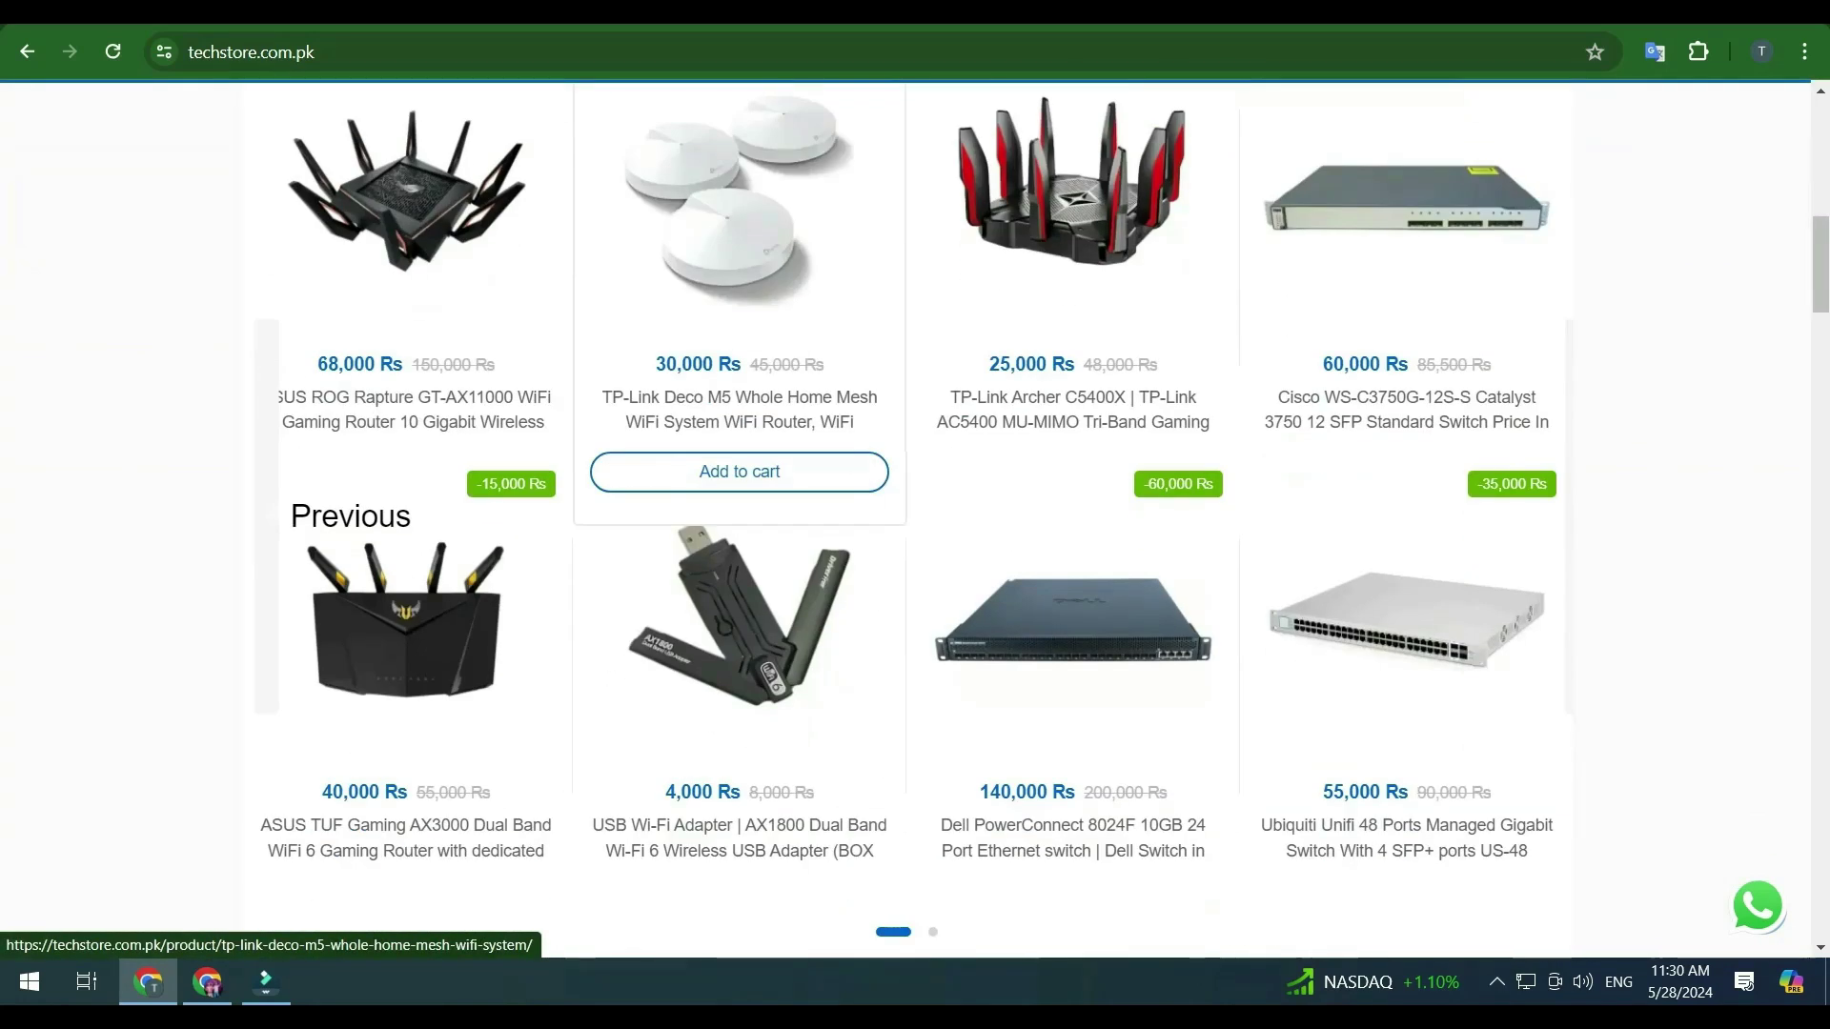
scroll(738, 476, "down", 5)
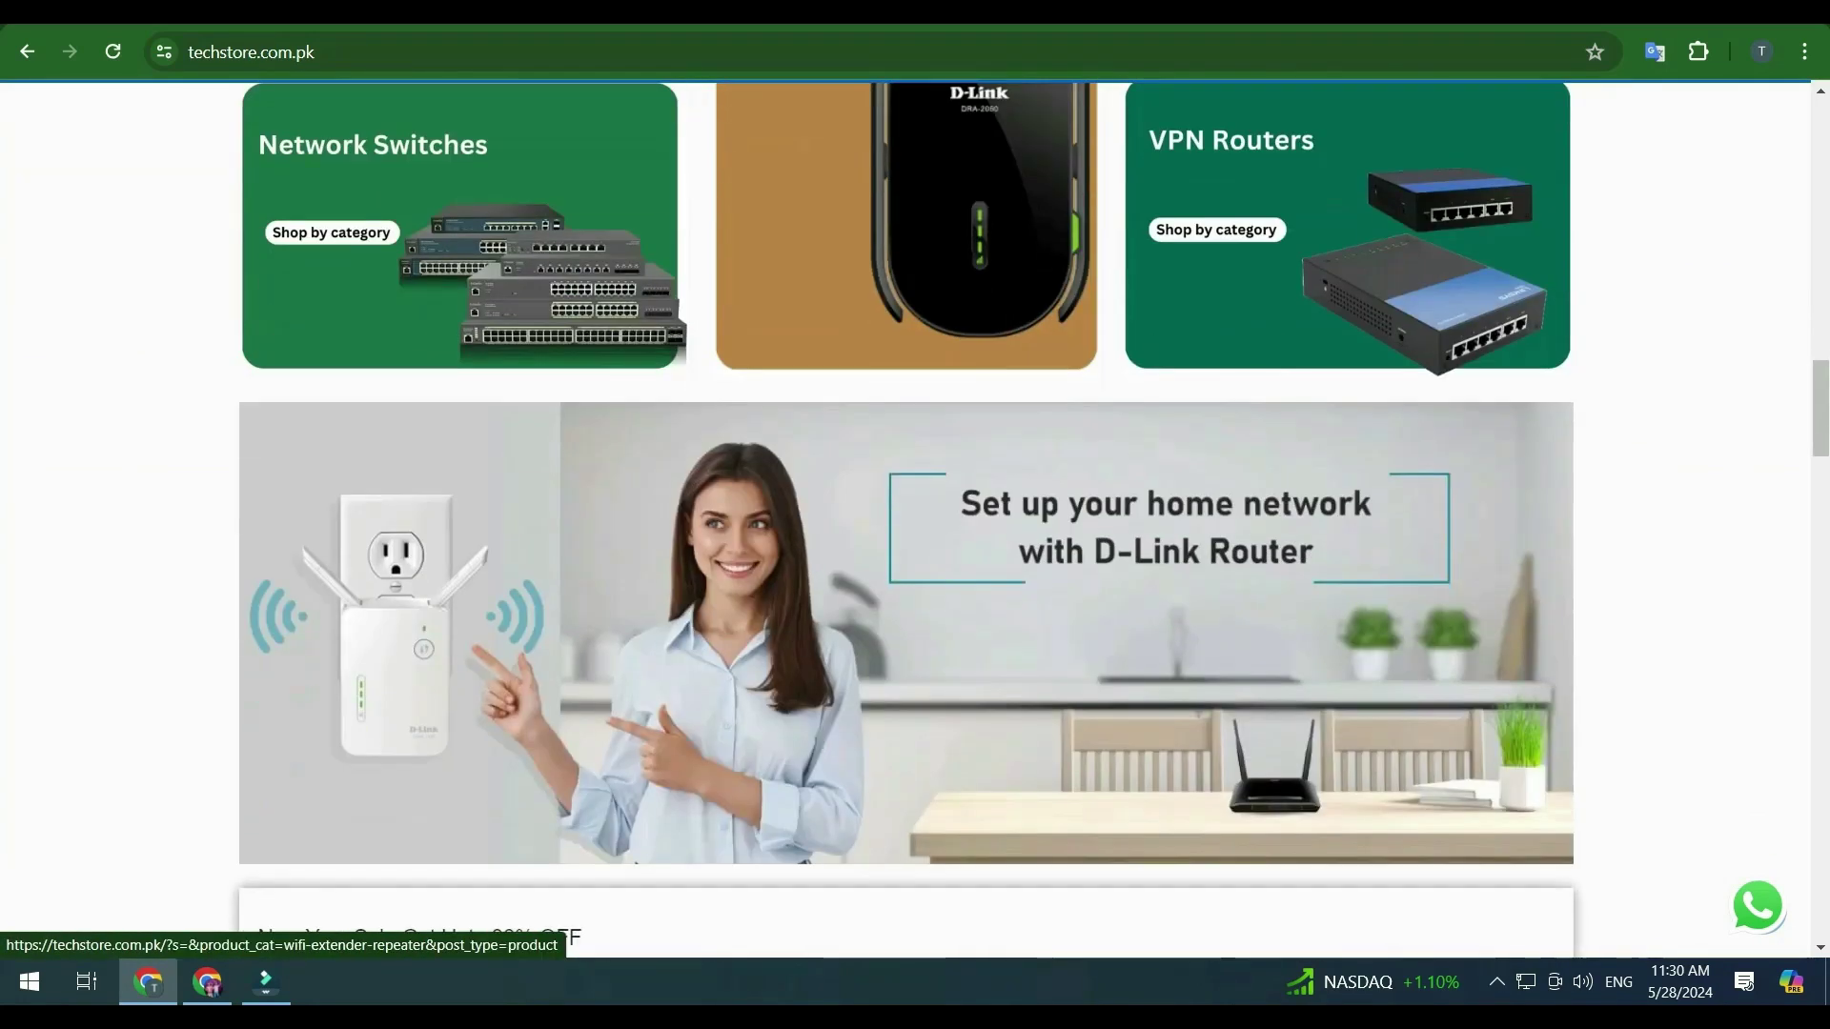
scroll(739, 476, "down", 4)
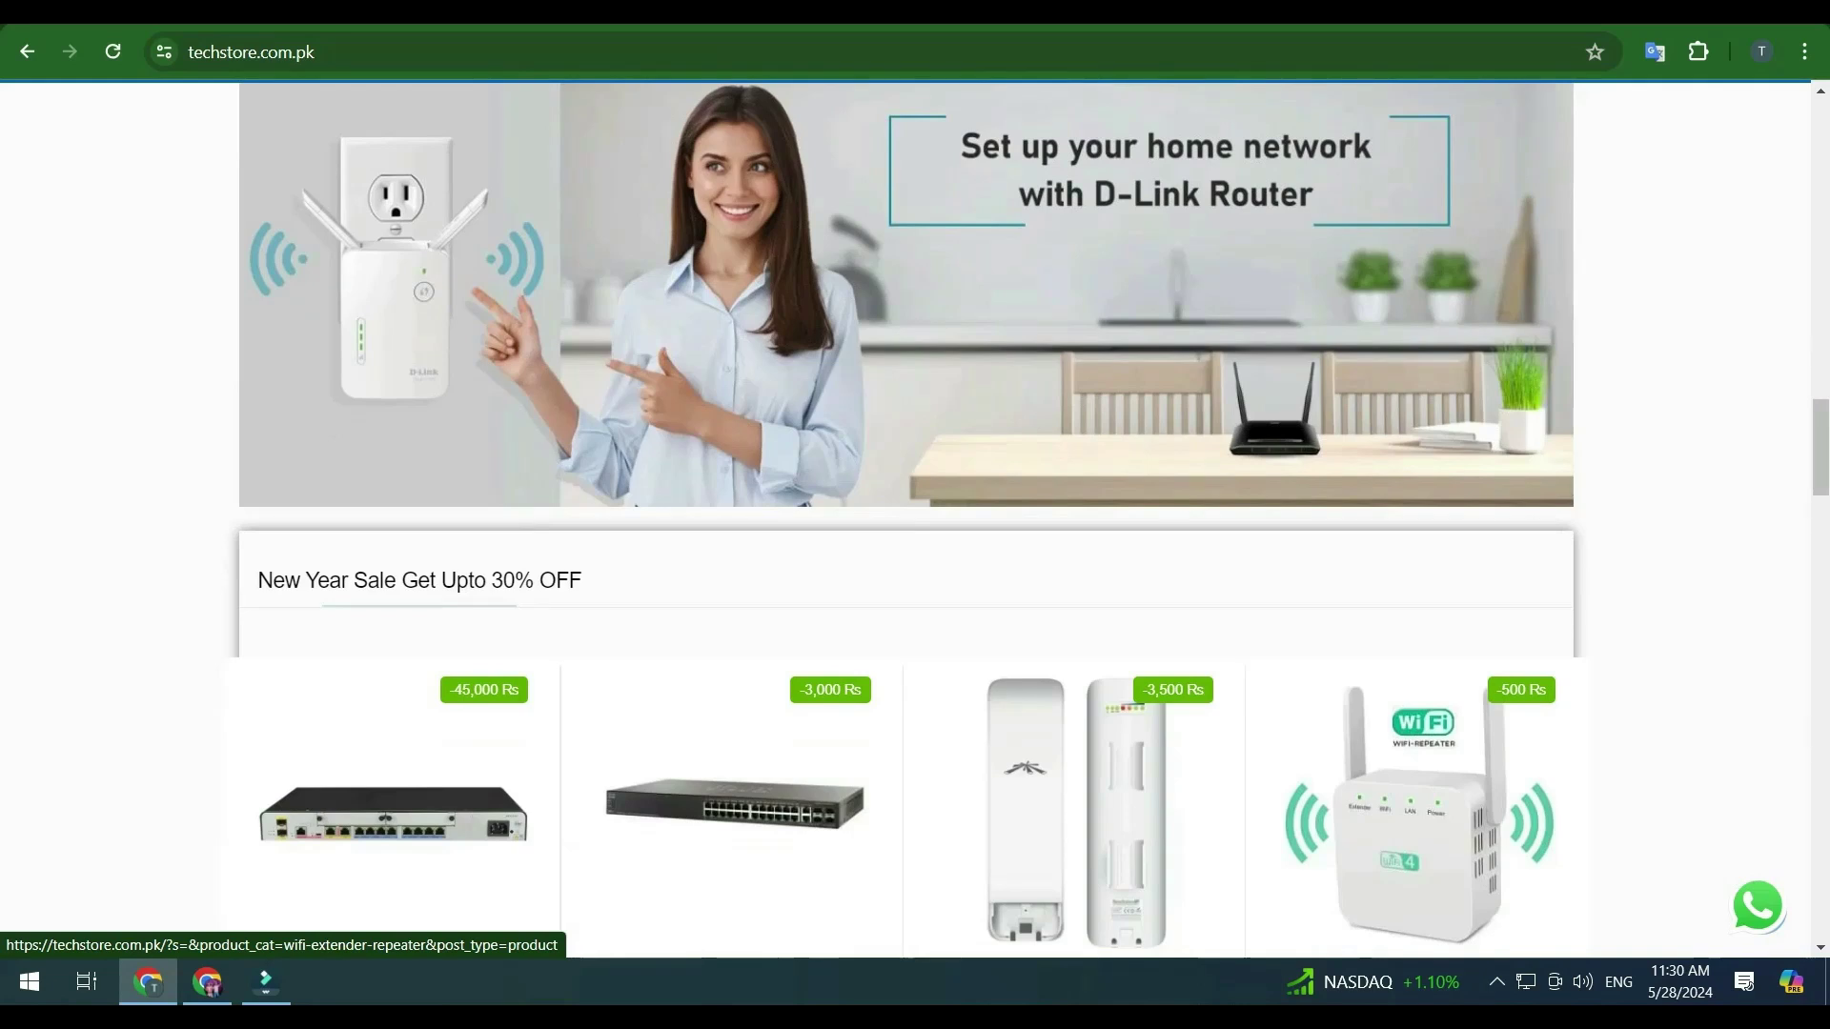
scroll(1073, 763, "down", 3)
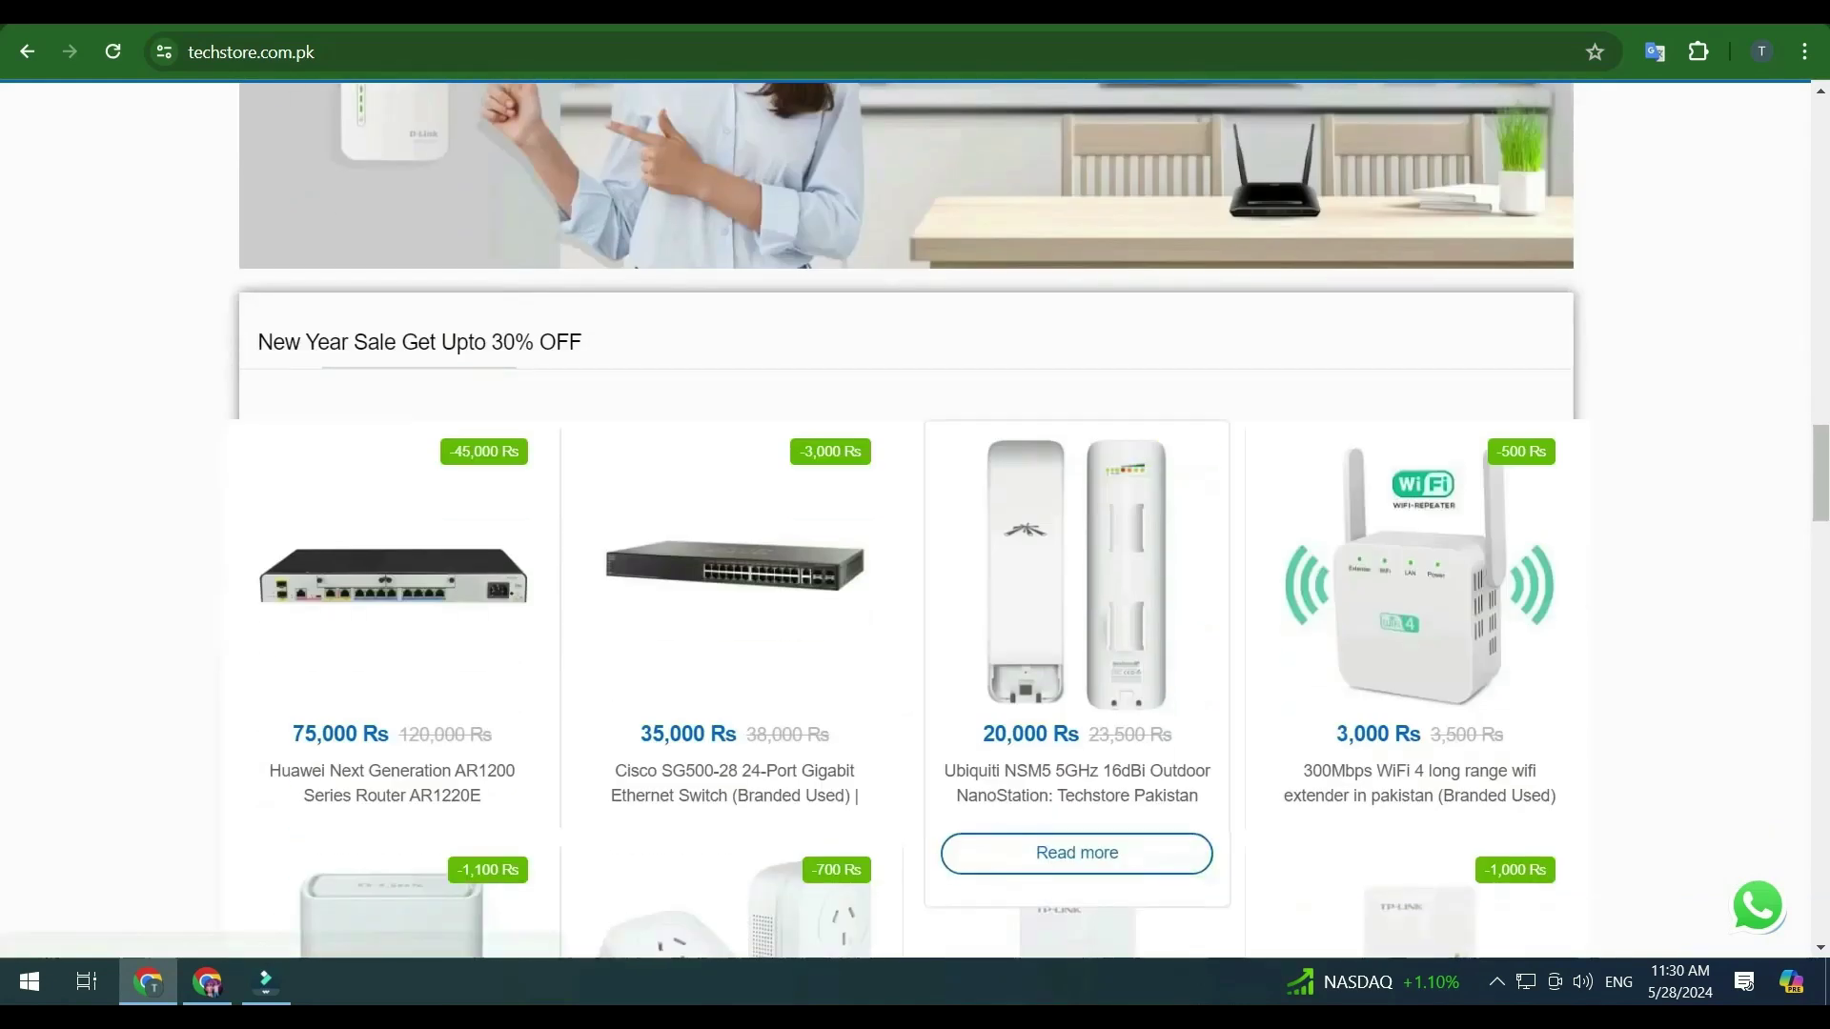